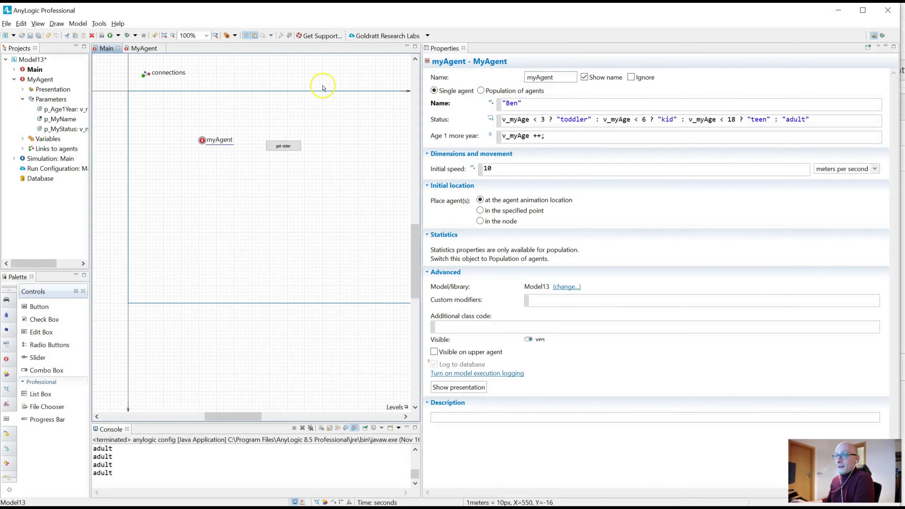
pyautogui.click(143, 48)
pyautogui.moveTo(151, 155); pyautogui.dragTo(115, 132)
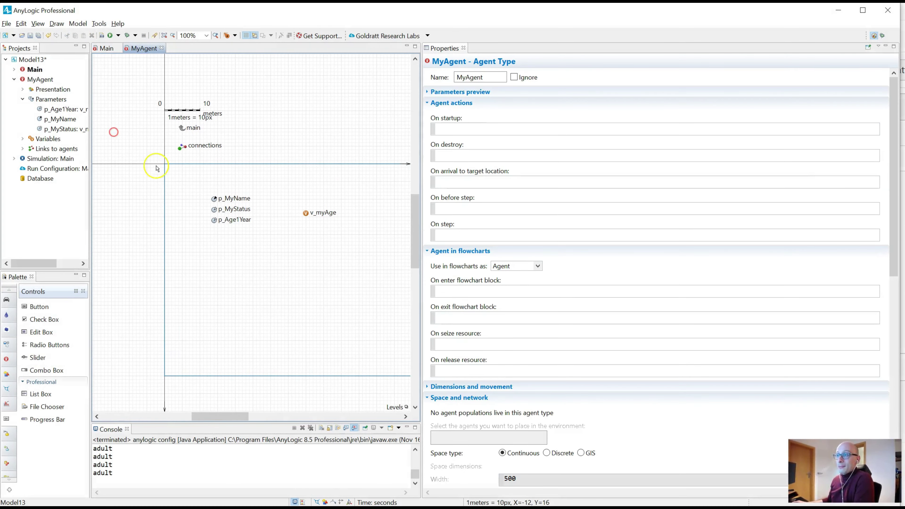
pyautogui.doubleClick(213, 200)
pyautogui.rightClick(197, 202)
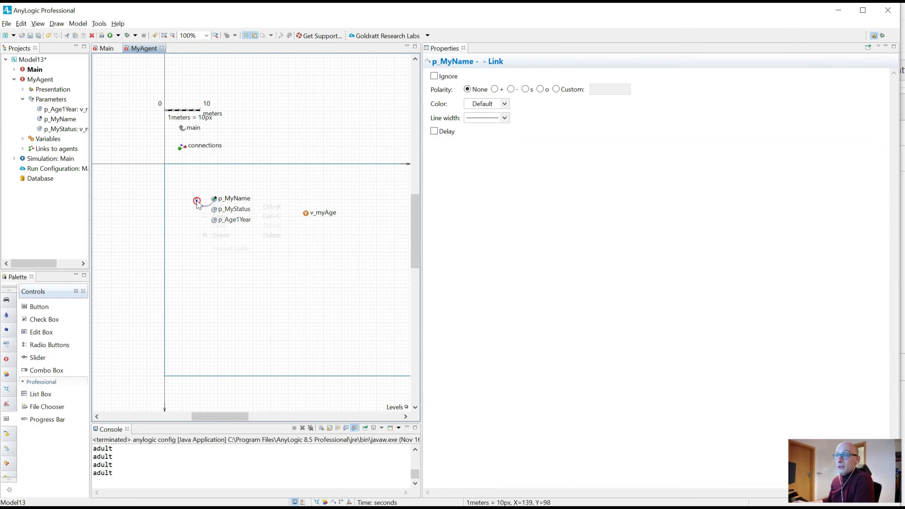
pyautogui.click(183, 189)
pyautogui.click(199, 203)
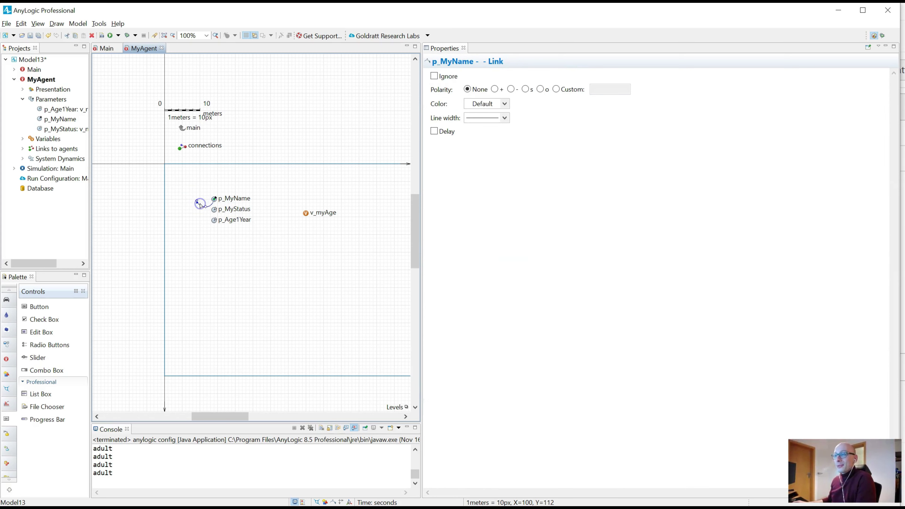
pyautogui.click(196, 215)
pyautogui.press('Delete')
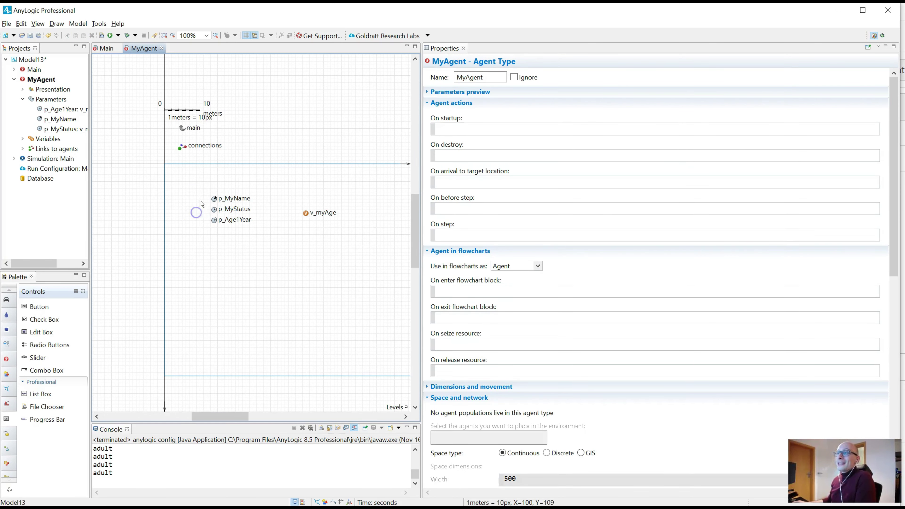
# Step: Place a trial parameter below the existing parameters in MyAgent and delete it again
pyautogui.click(6, 359)
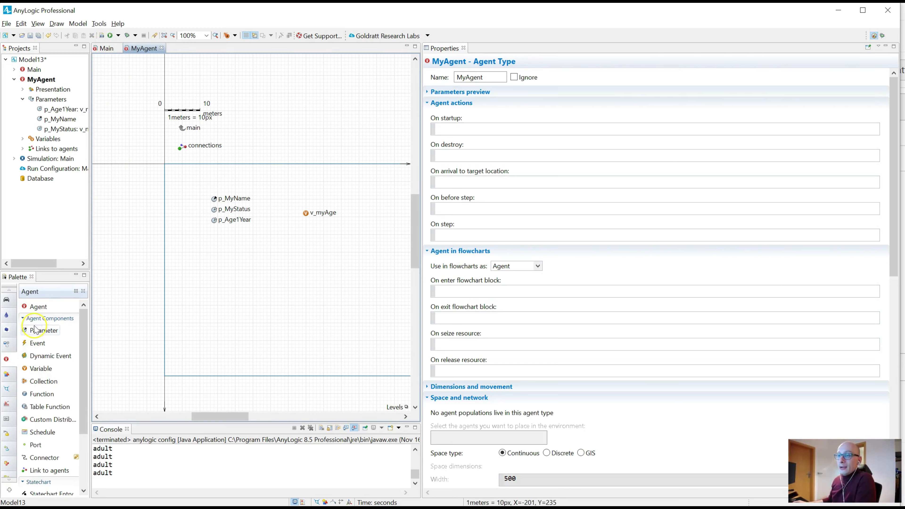
pyautogui.moveTo(35, 331); pyautogui.dragTo(214, 263)
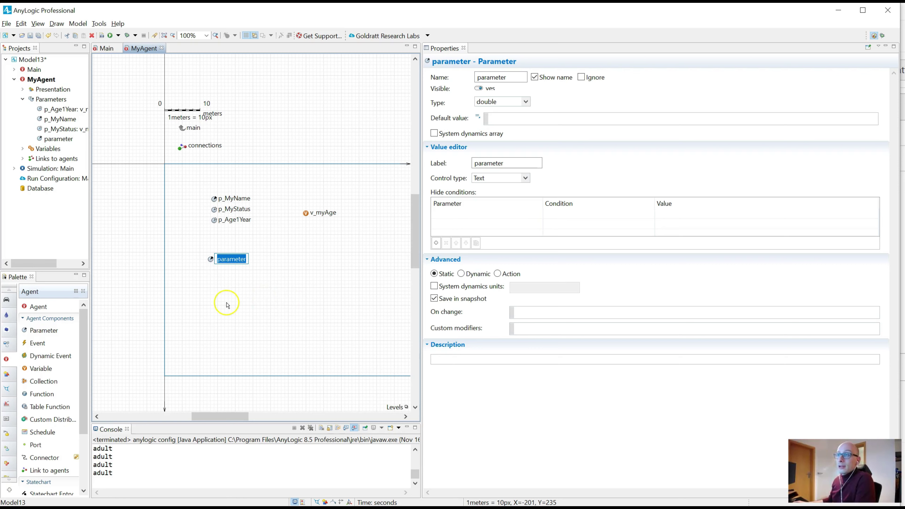
pyautogui.click(213, 261)
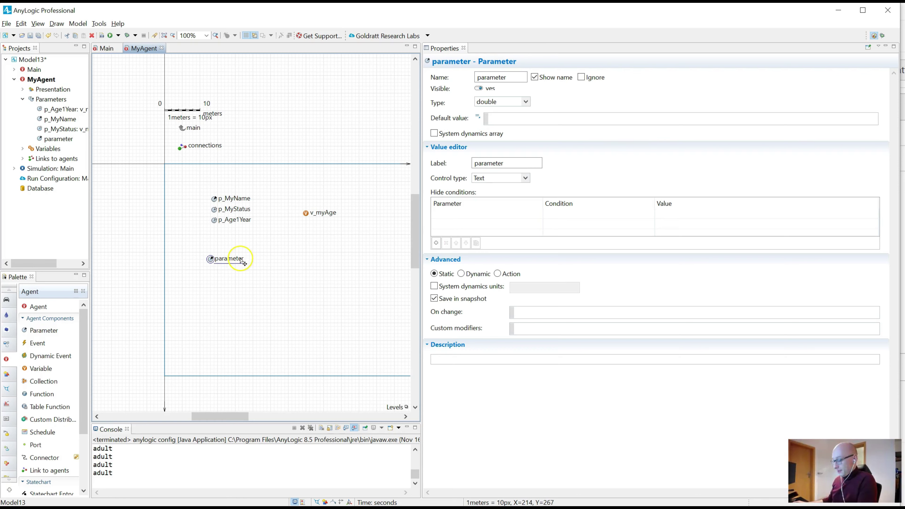
pyautogui.press('Delete')
# Step: Examine the p_MyName parameter's properties and the Name value assigned to the myAgent instance in Main
pyautogui.click(232, 198)
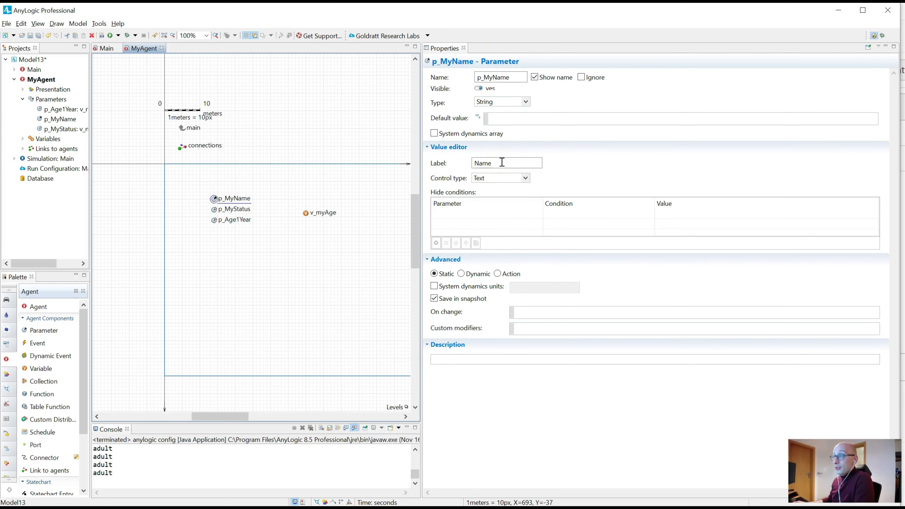
pyautogui.click(105, 48)
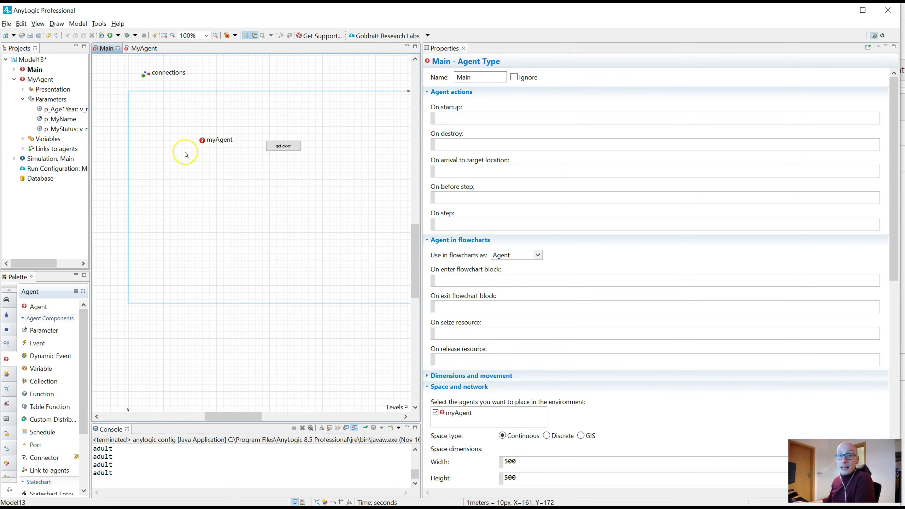
pyautogui.click(206, 140)
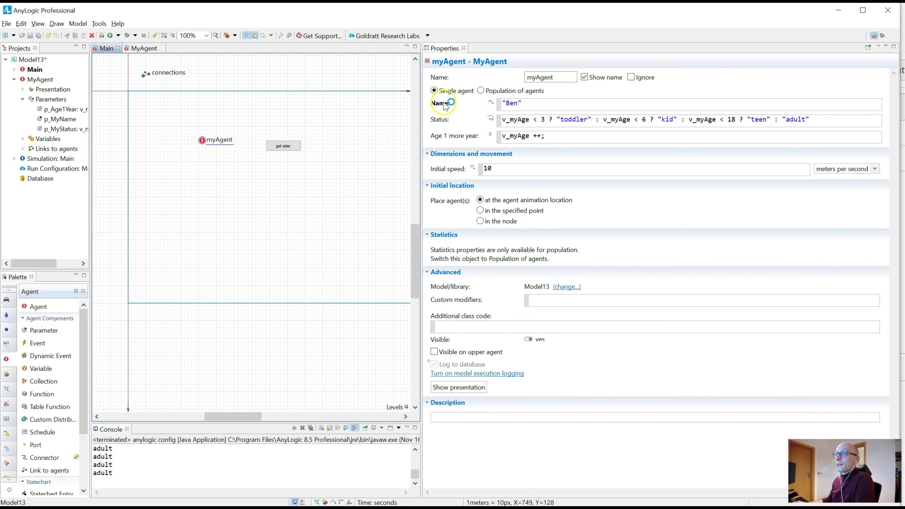
pyautogui.moveTo(451, 105)
pyautogui.click(541, 103)
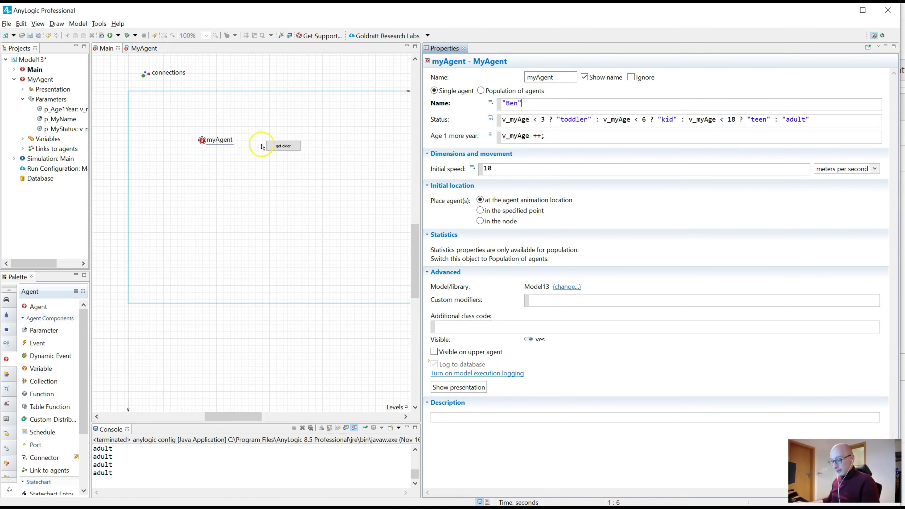
# Step: Run the model, inspect the parameters inside myAgent in the browser, and return to the AnyLogic editor
pyautogui.press('F5')
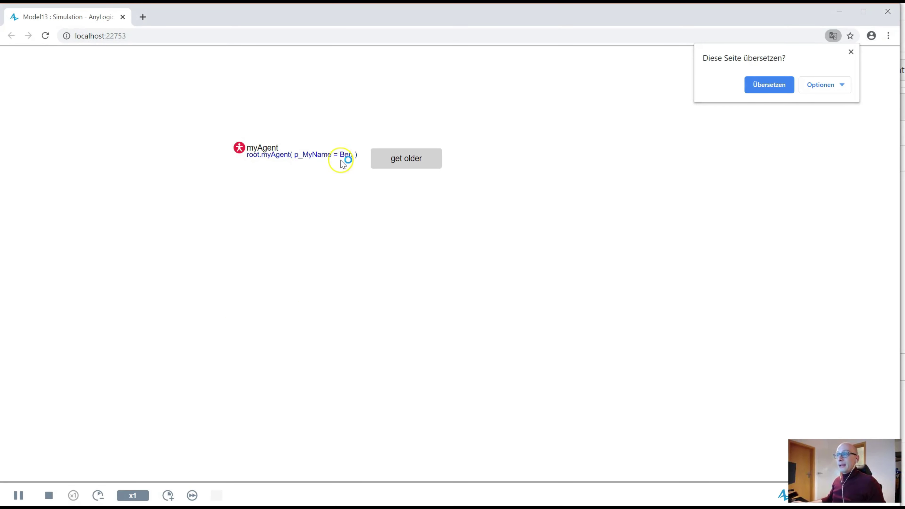
pyautogui.click(239, 148)
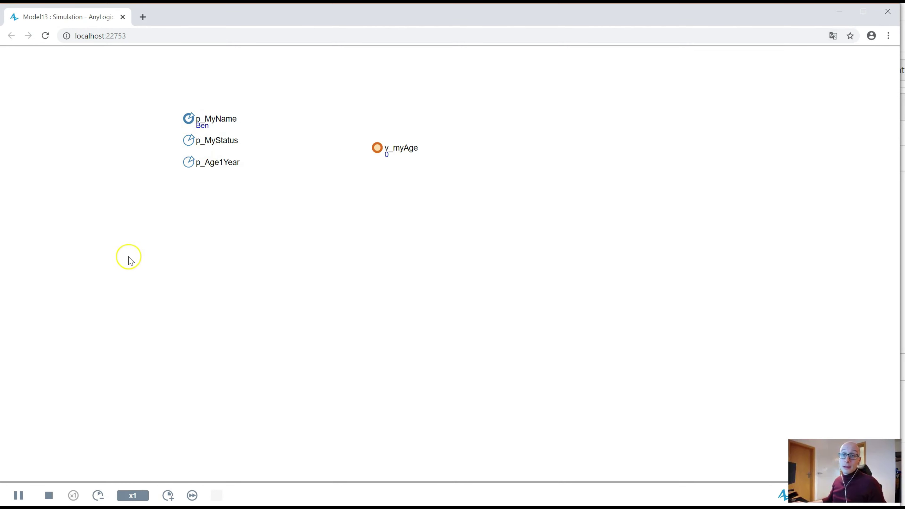
pyautogui.hotkey('alt', 'Tab')
# Step: Examine the properties of the p_MyStatus and p_MyName parameters and the v_myAge variable in MyAgent
pyautogui.click(141, 49)
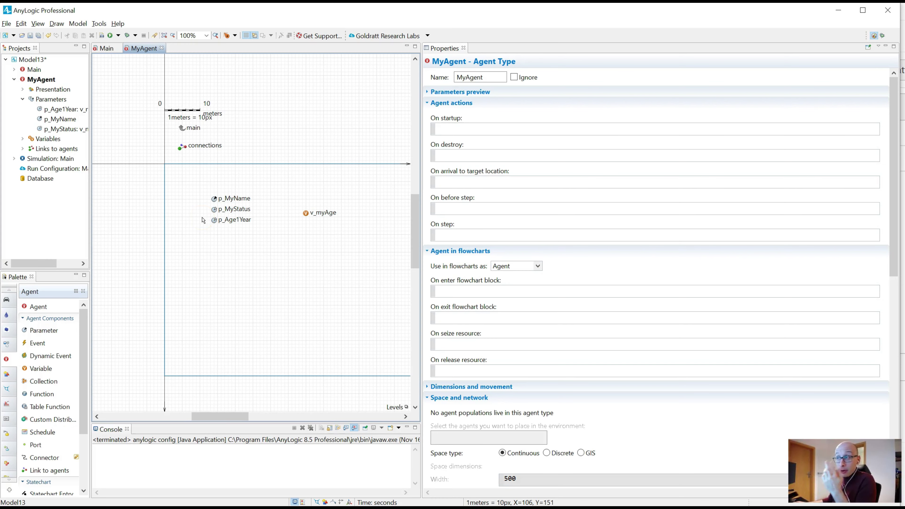
pyautogui.click(214, 214)
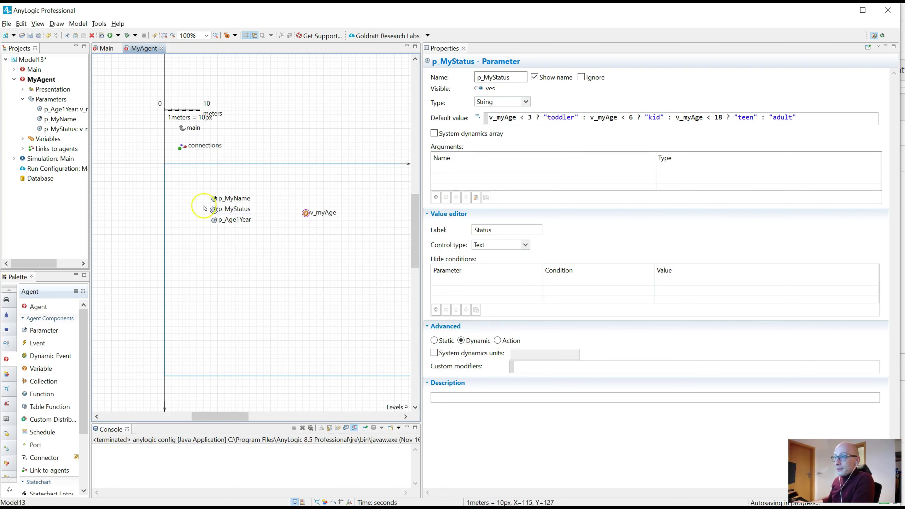
pyautogui.click(215, 199)
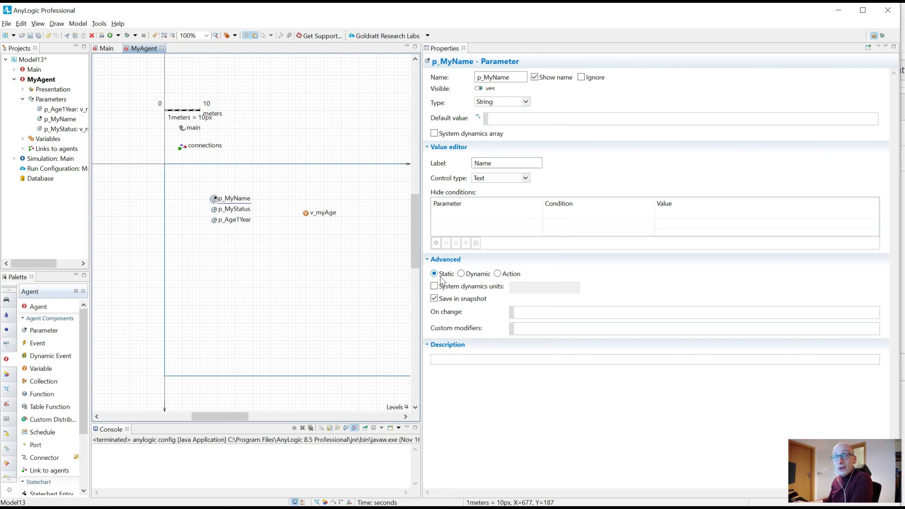
pyautogui.click(219, 209)
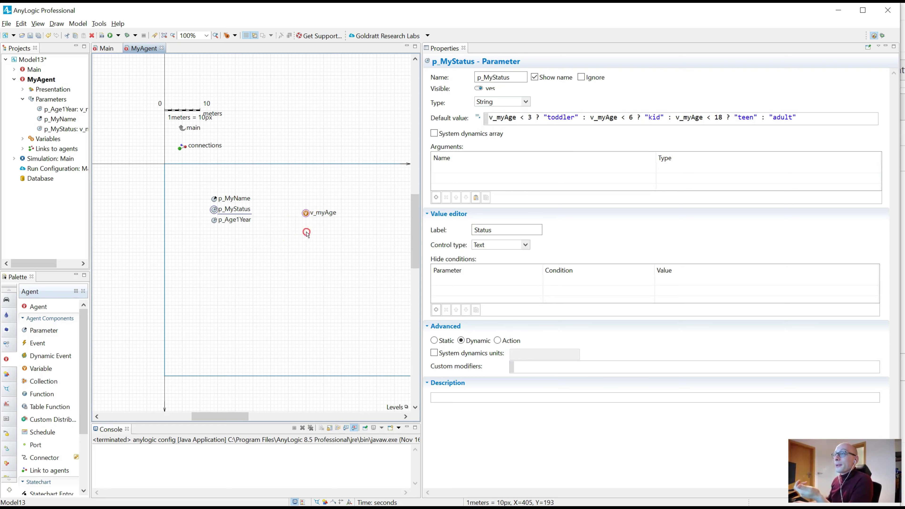
pyautogui.moveTo(307, 232); pyautogui.dragTo(262, 214)
pyautogui.click(246, 201)
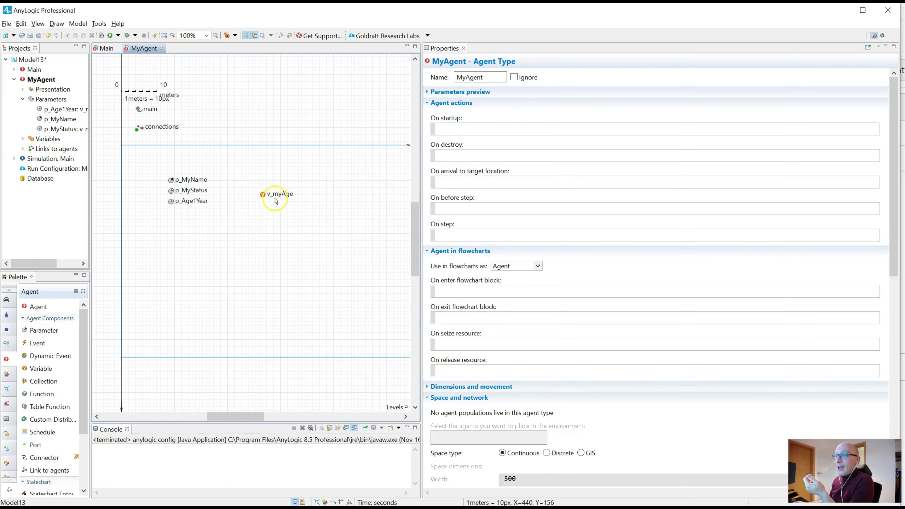
pyautogui.click(263, 194)
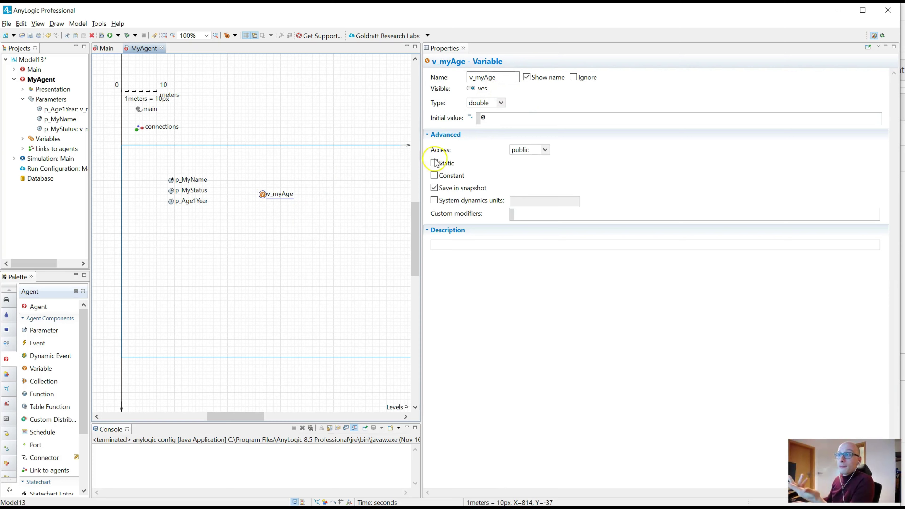
pyautogui.click(171, 191)
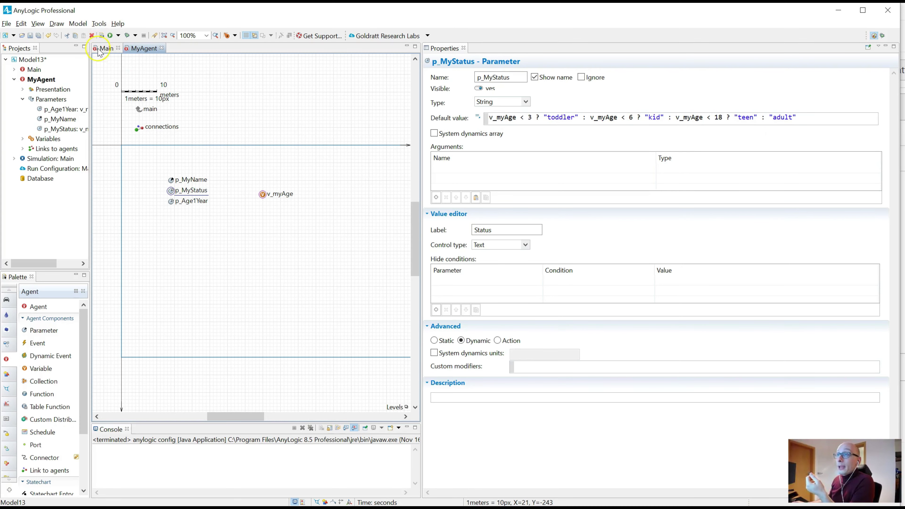
# Step: Comment out the myAgent.p_Age1Year() call in the action of Main's get older button and run the model
pyautogui.click(106, 48)
pyautogui.click(288, 148)
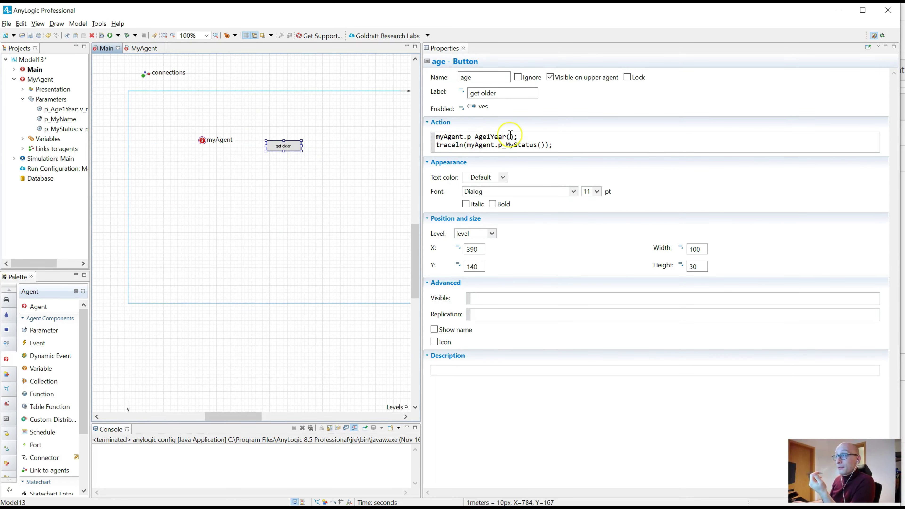
pyautogui.click(437, 137)
pyautogui.write('//')
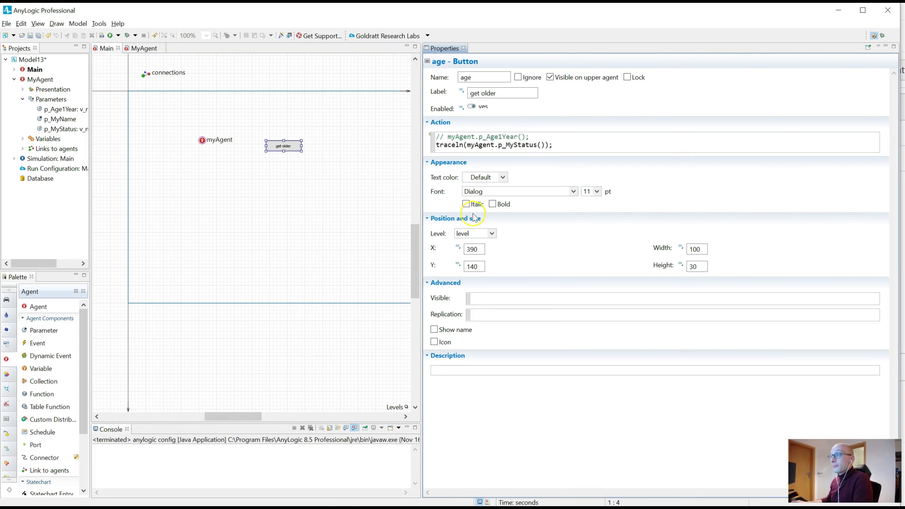
pyautogui.click(480, 145)
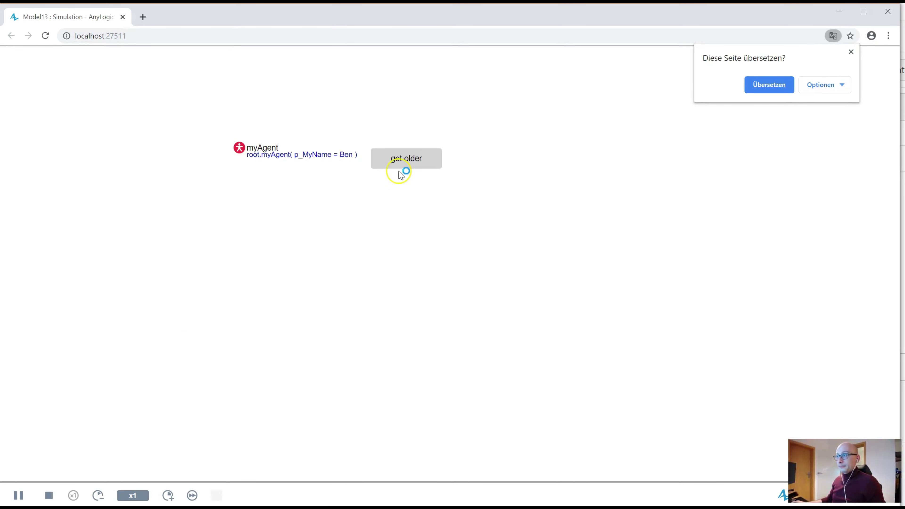
# Step: Trigger get older in the running simulation, inspect myAgent's parameters and age variable, and return to the AnyLogic editor
pyautogui.click(401, 162)
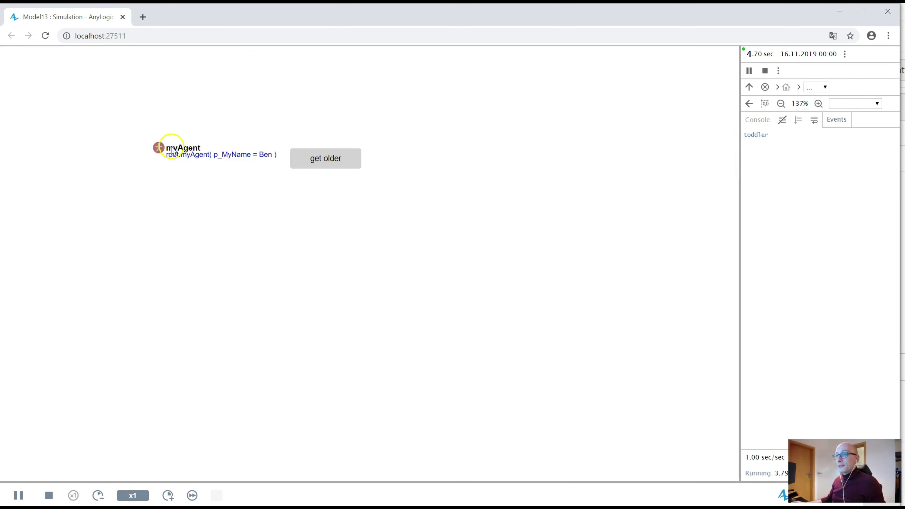
pyautogui.click(159, 147)
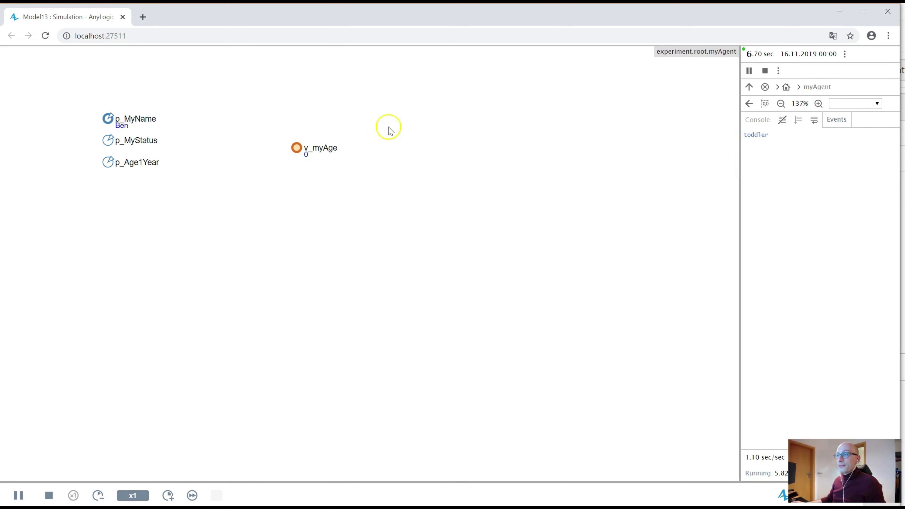
pyautogui.click(748, 104)
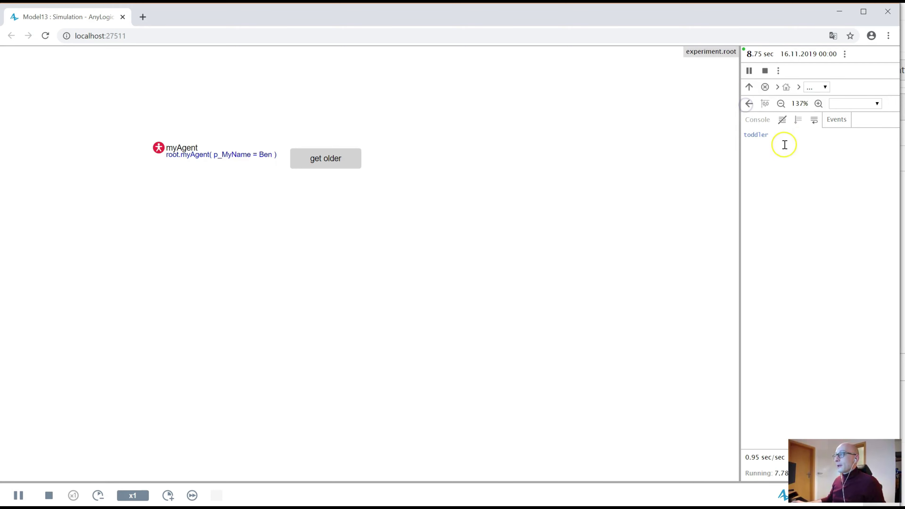
pyautogui.hotkey('alt', 'Tab')
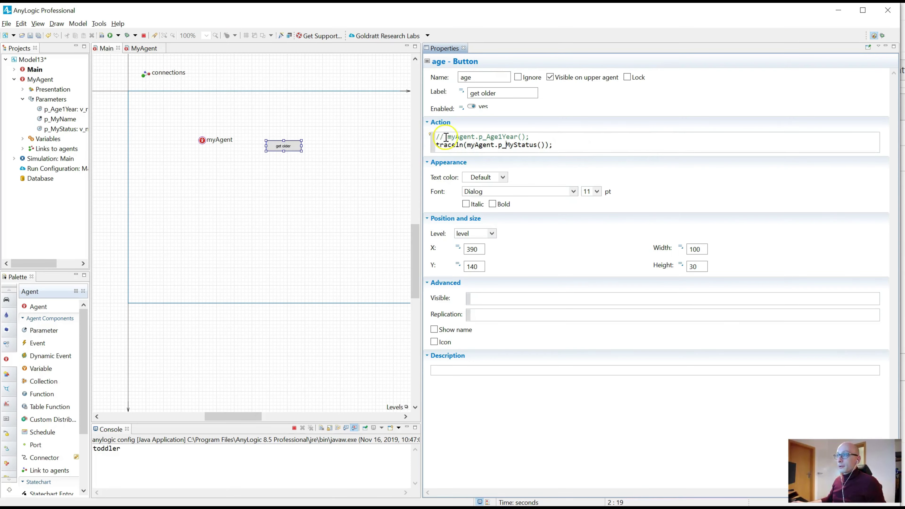
# Step: Examine the v_myAge < 3 condition in the default value of MyAgent's p_MyStatus parameter
pyautogui.click(146, 49)
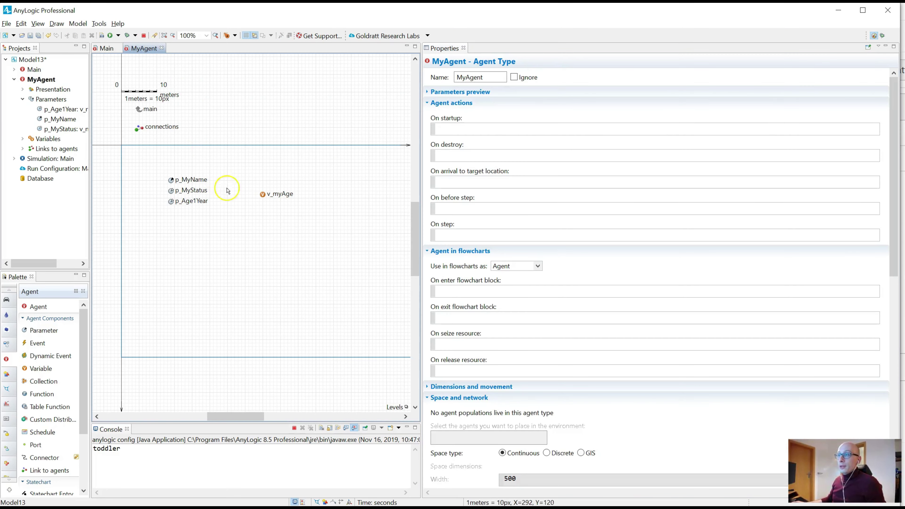
pyautogui.click(170, 189)
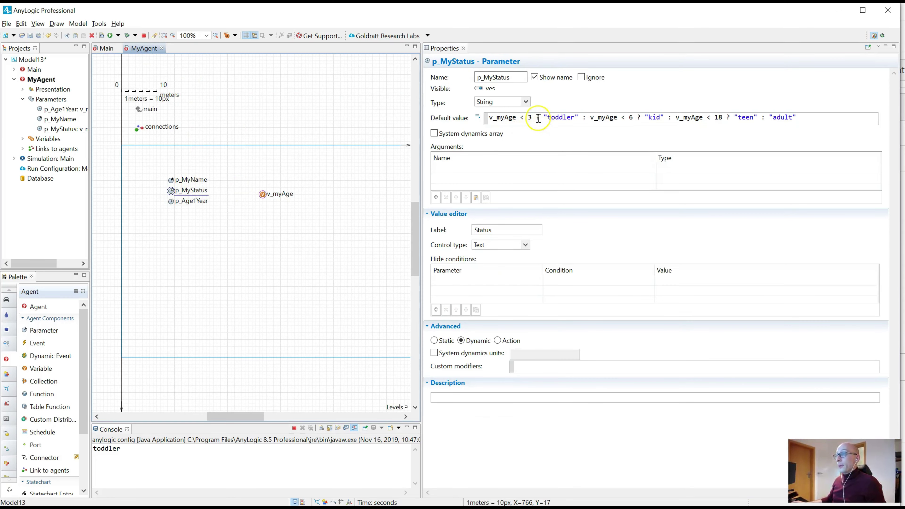
pyautogui.moveTo(535, 117); pyautogui.dragTo(477, 118)
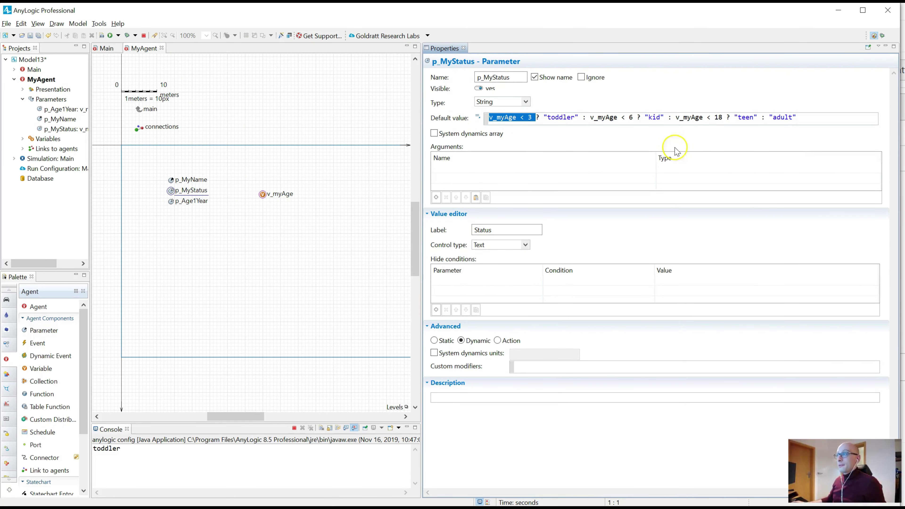
# Step: Examine the p_MyStatus() call in the action code of Main's get older button
pyautogui.click(106, 48)
pyautogui.click(282, 147)
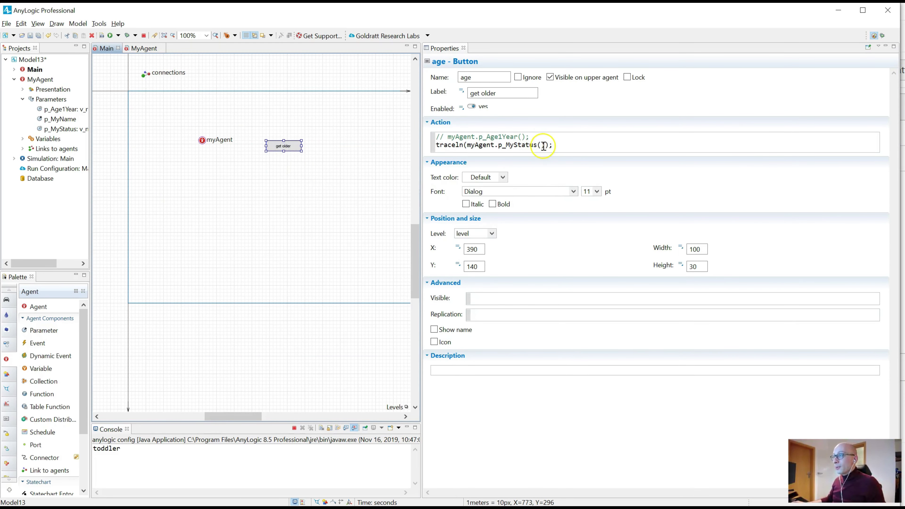
pyautogui.moveTo(542, 146); pyautogui.dragTo(533, 145)
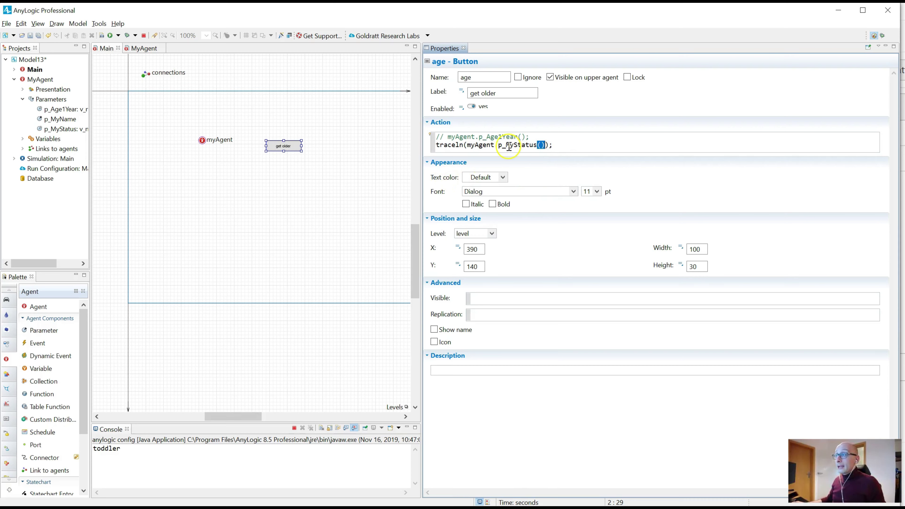
pyautogui.click(502, 145)
pyautogui.moveTo(507, 146); pyautogui.dragTo(545, 146)
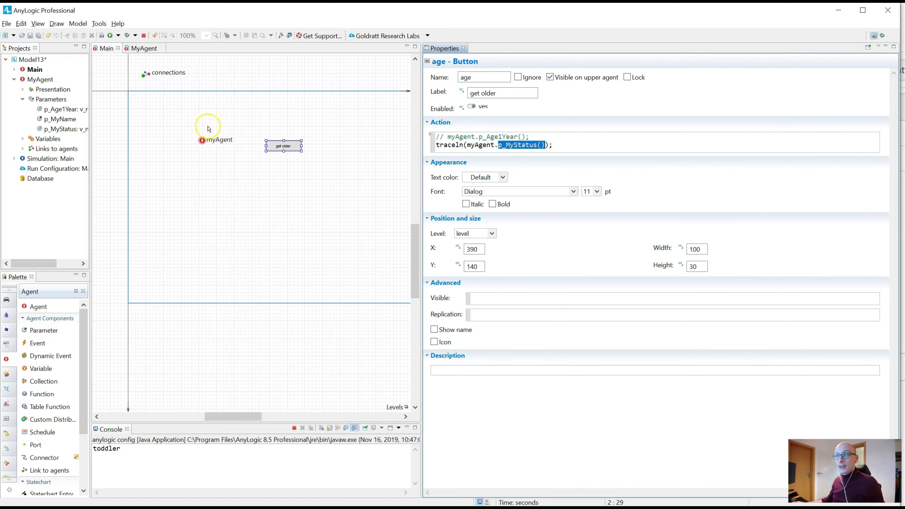
# Step: Review MyAgent's p_MyStatus parameter alongside the Function element among the agent components
pyautogui.click(144, 50)
pyautogui.click(189, 190)
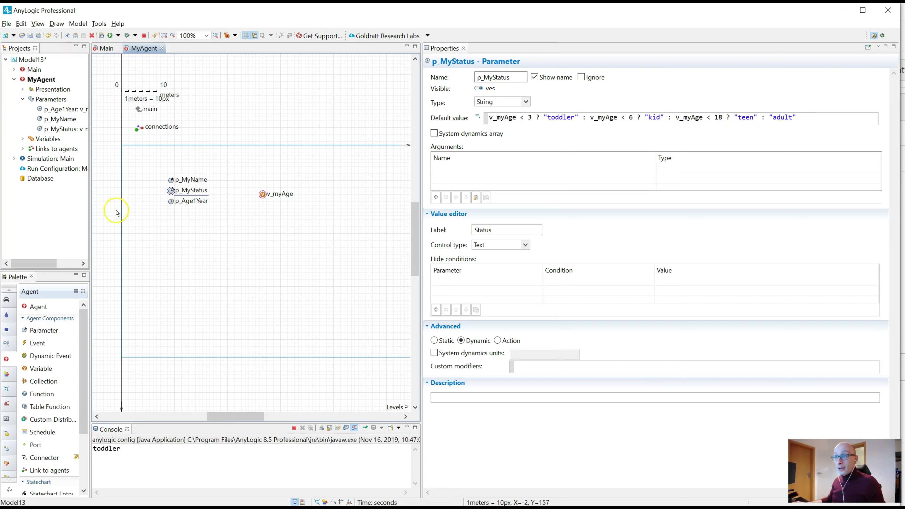
pyautogui.moveTo(40, 394)
pyautogui.mouseDown()
pyautogui.moveTo(232, 221)
pyautogui.moveTo(36, 394)
pyautogui.mouseUp()
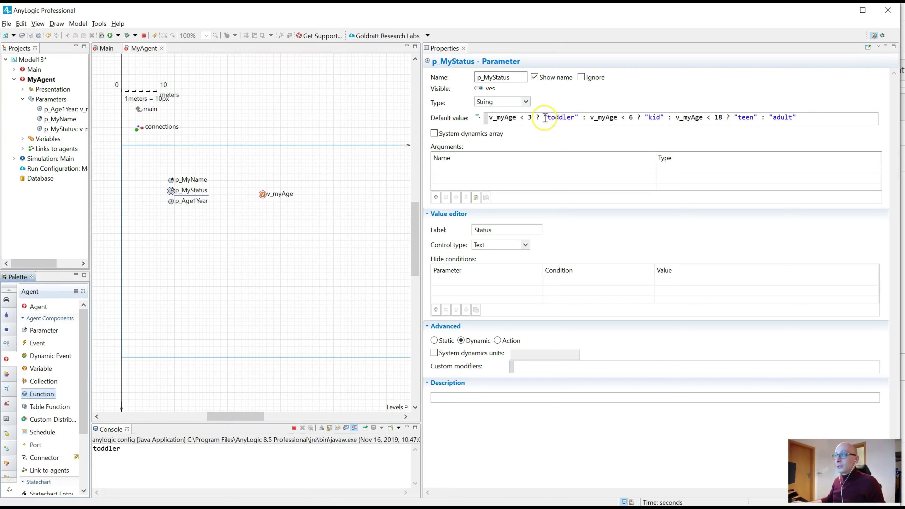
# Step: Examine the get older button's action code on Main and the full Status expression of myAgent
pyautogui.click(107, 48)
pyautogui.click(290, 146)
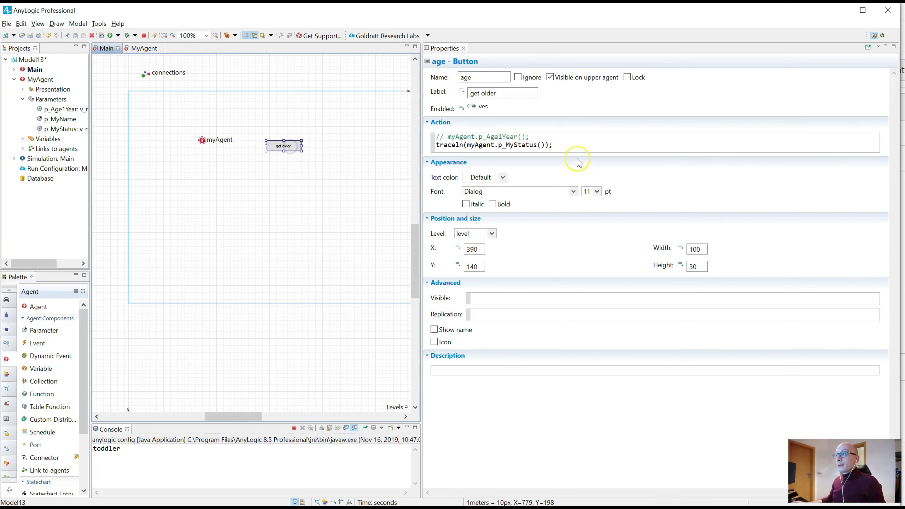
pyautogui.click(201, 141)
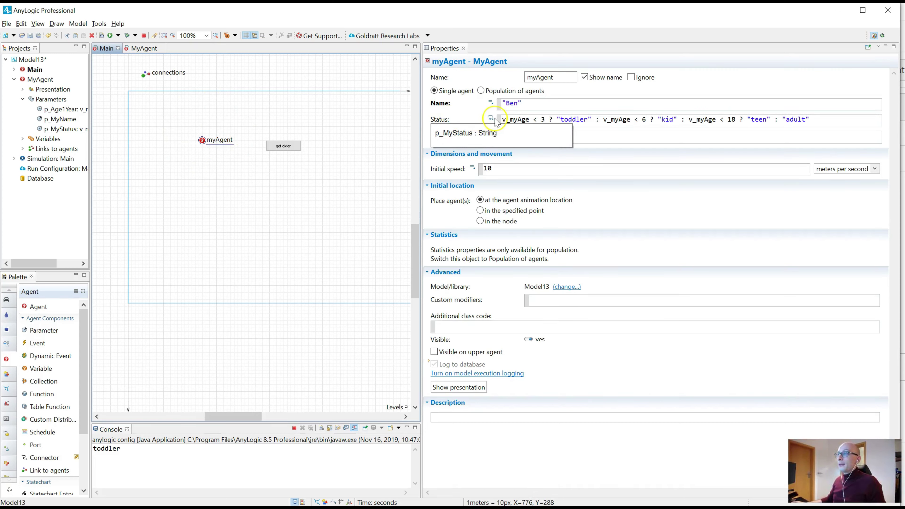
pyautogui.click(509, 120)
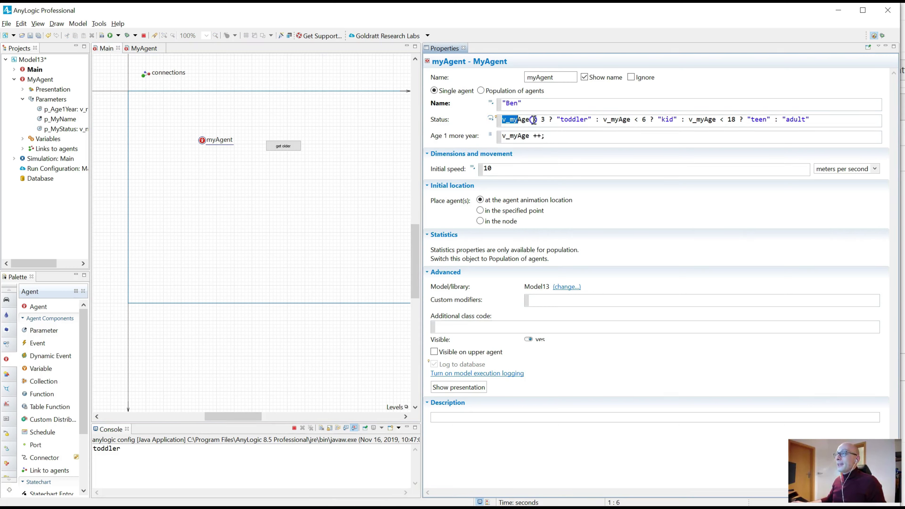
pyautogui.moveTo(533, 120); pyautogui.dragTo(852, 119)
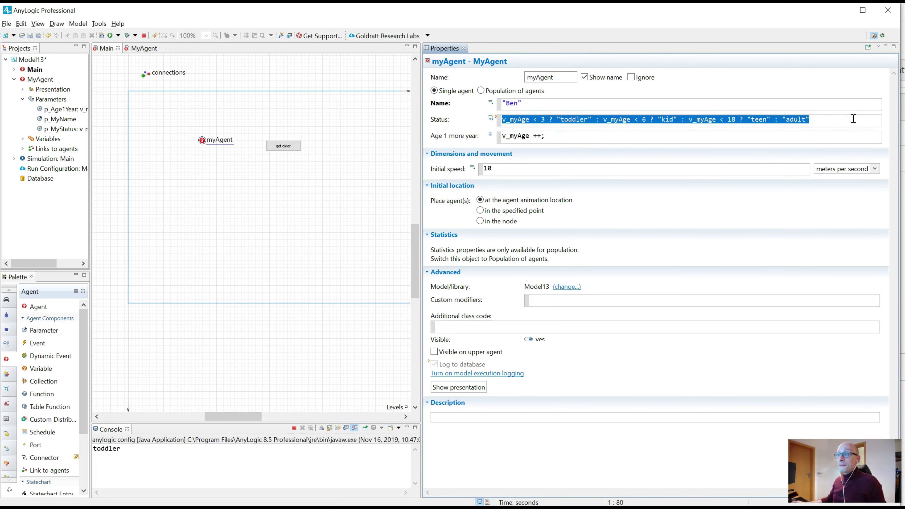
pyautogui.click(847, 119)
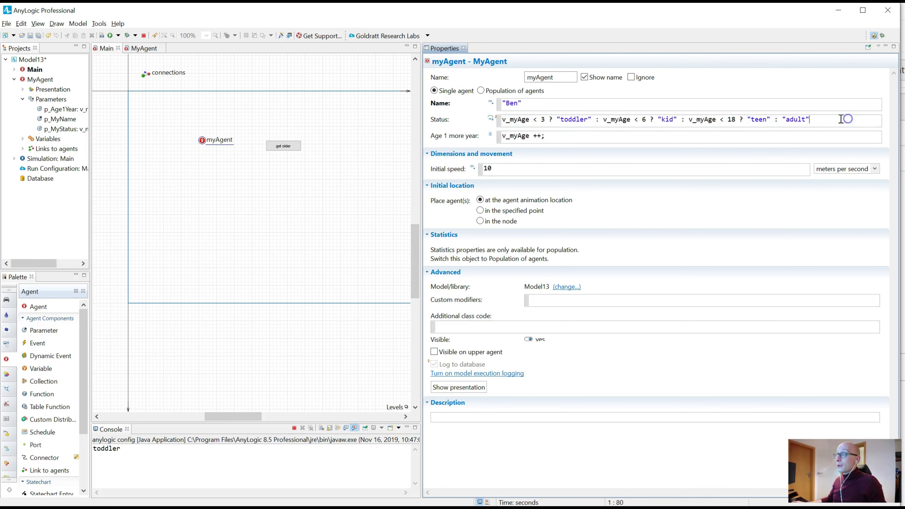
# Step: Add a second MyAgent instance to Main below myAgent and set its Name parameter to "someone"
pyautogui.moveTo(40, 79); pyautogui.dragTo(202, 164)
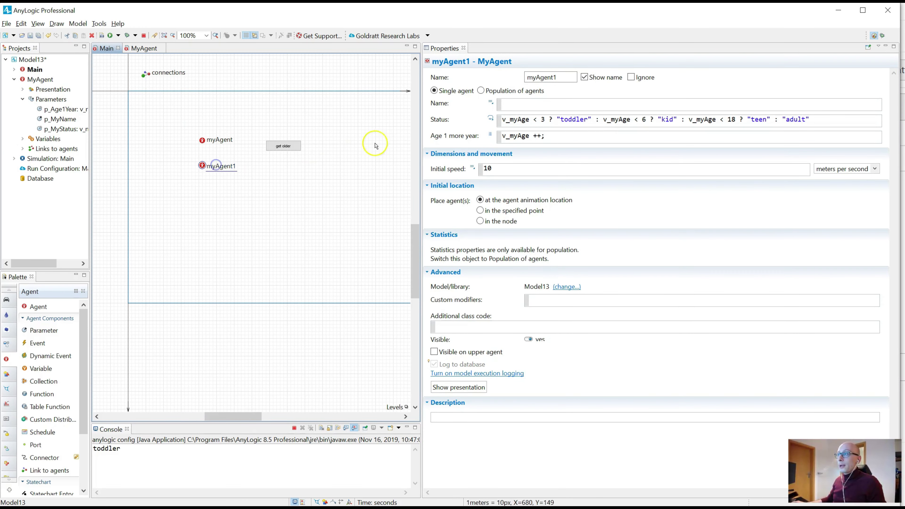
pyautogui.click(515, 104)
pyautogui.write('""')
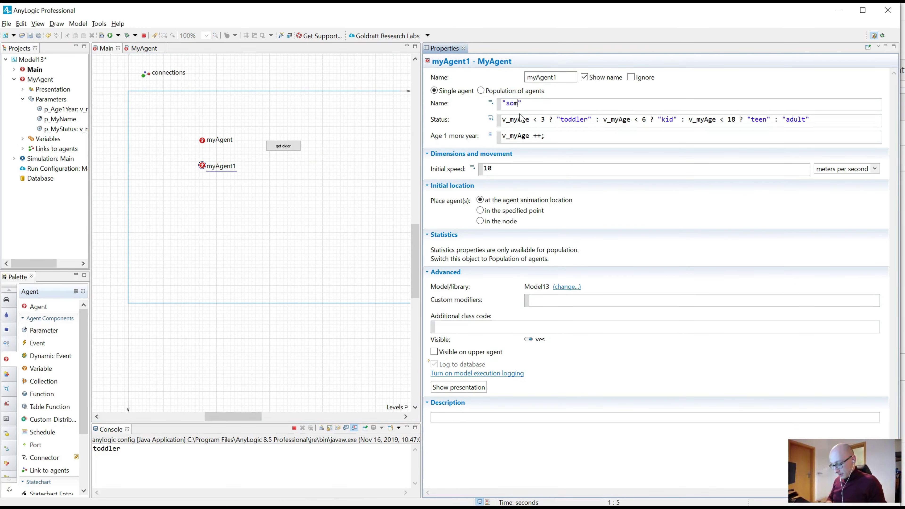
# Step: Set the age limits in myAgent1's Status expression to 2 for "toddler" and 8 for "kid"
pyautogui.click(505, 119)
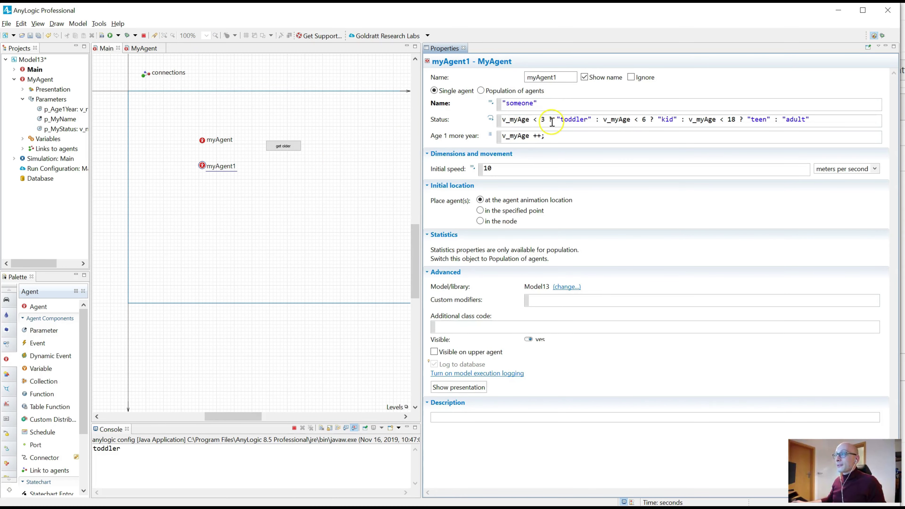
pyautogui.click(540, 120)
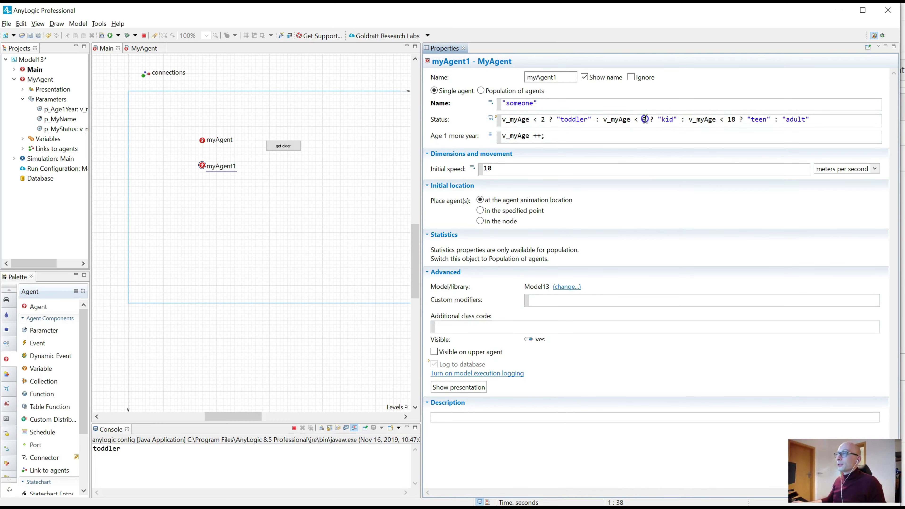
pyautogui.press('Delete')
pyautogui.write('8')
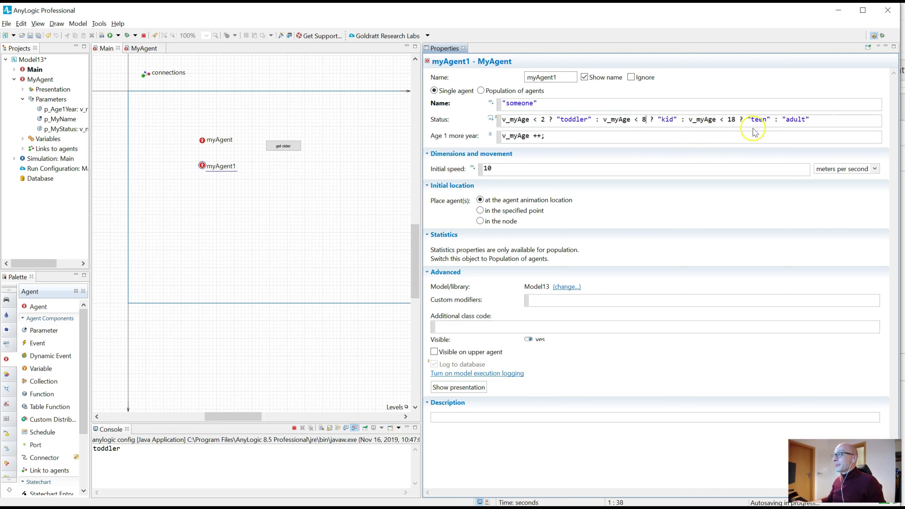
# Step: Compare myAgent1's customised Status expression on Main with the MyAgent type and the myAgent instance
pyautogui.moveTo(505, 121); pyautogui.dragTo(826, 119)
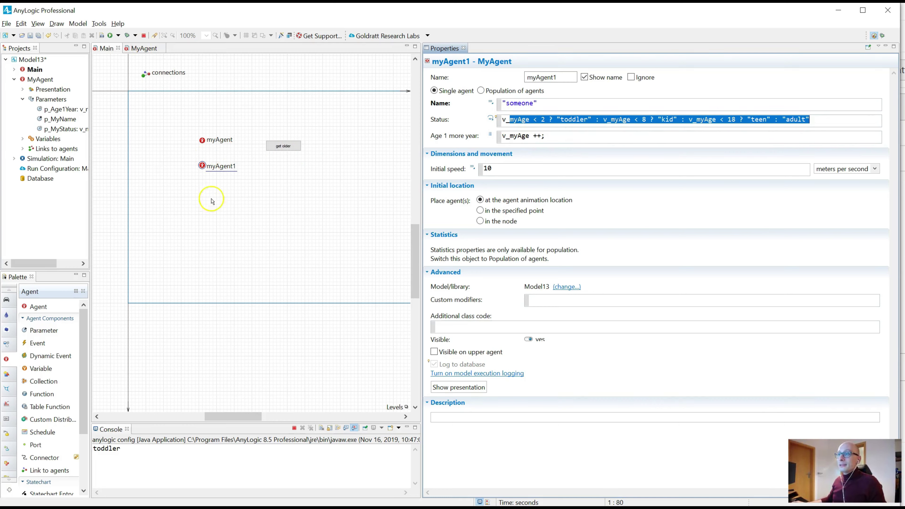
pyautogui.click(141, 50)
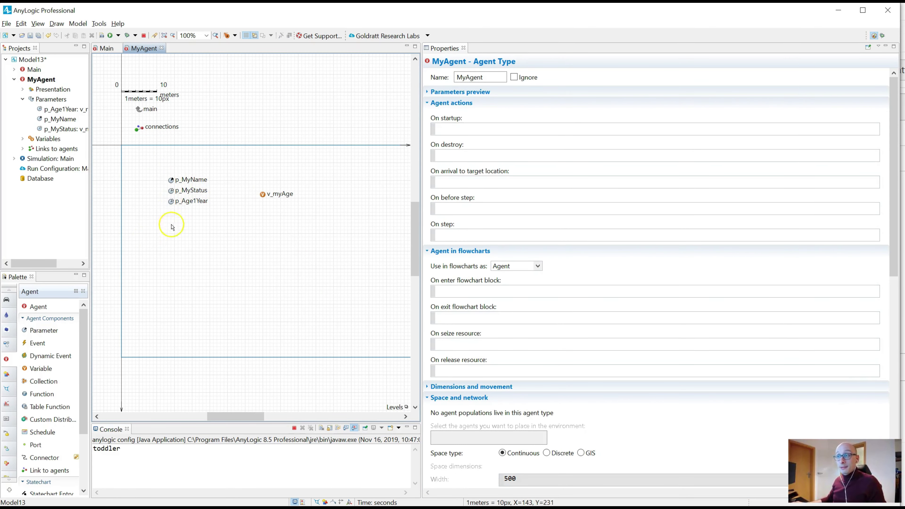
pyautogui.click(107, 48)
pyautogui.click(202, 140)
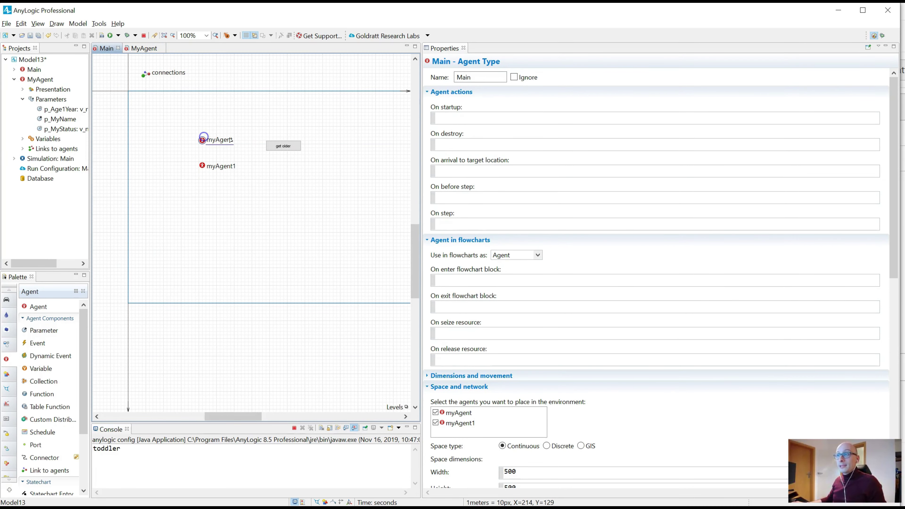
pyautogui.click(203, 165)
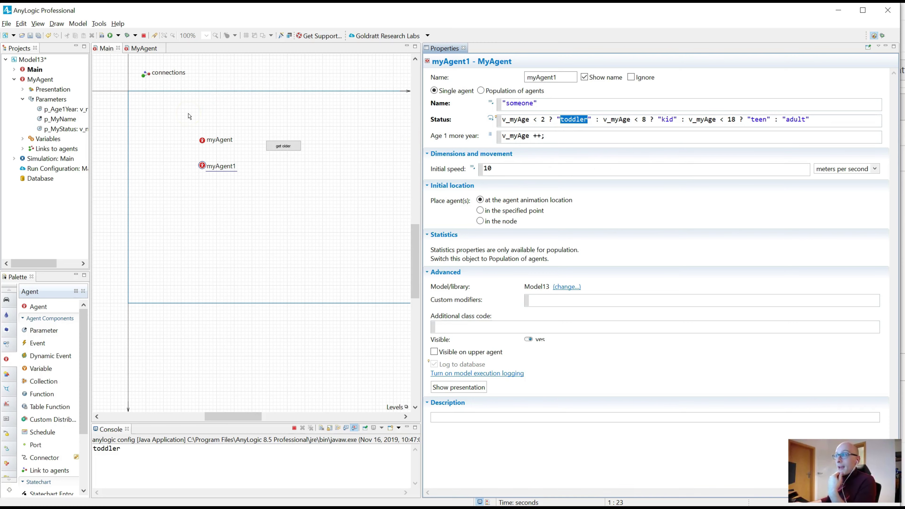
pyautogui.moveTo(809, 120); pyautogui.dragTo(521, 123)
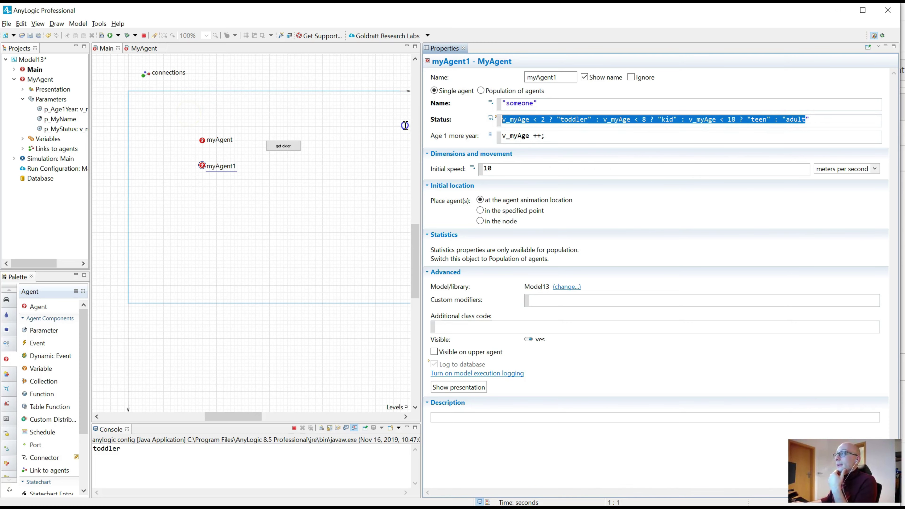
pyautogui.click(513, 121)
pyautogui.click(194, 161)
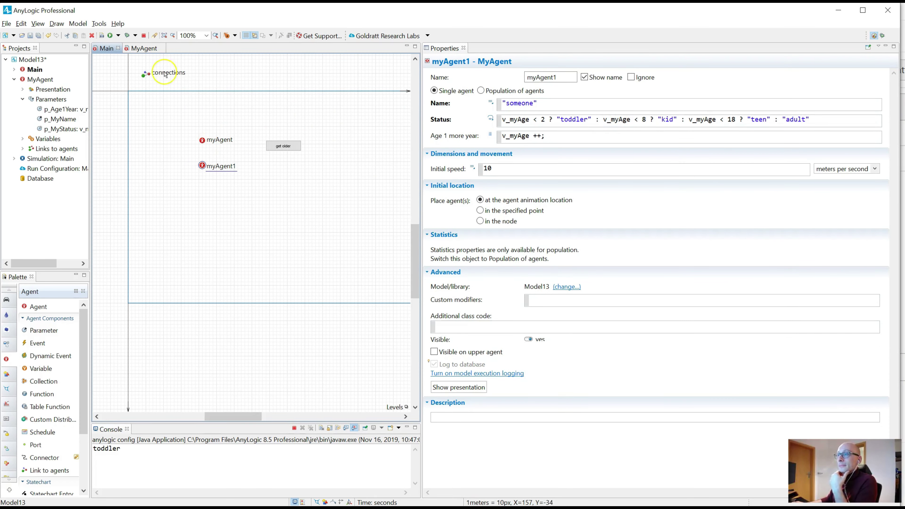
# Step: Review the static, dynamic or action setting of p_Age1Year, p_MyStatus and p_MyName in MyAgent
pyautogui.click(143, 48)
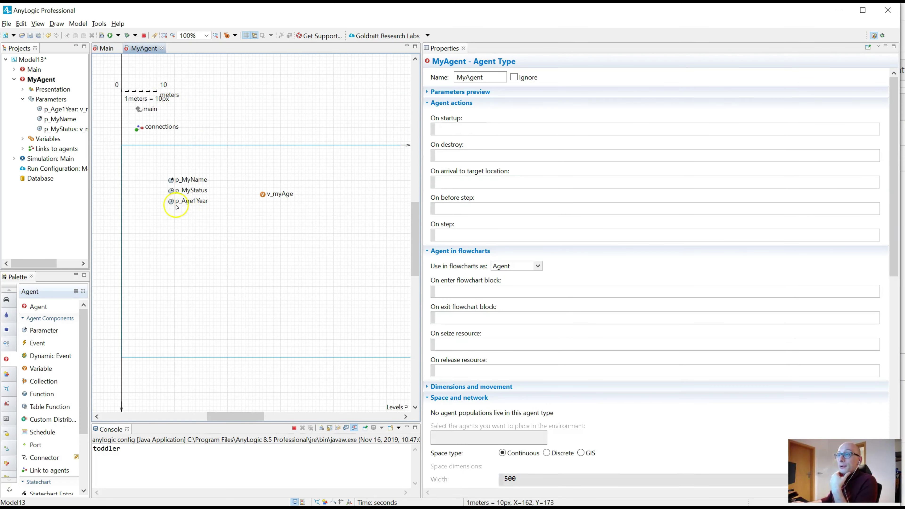
pyautogui.click(173, 204)
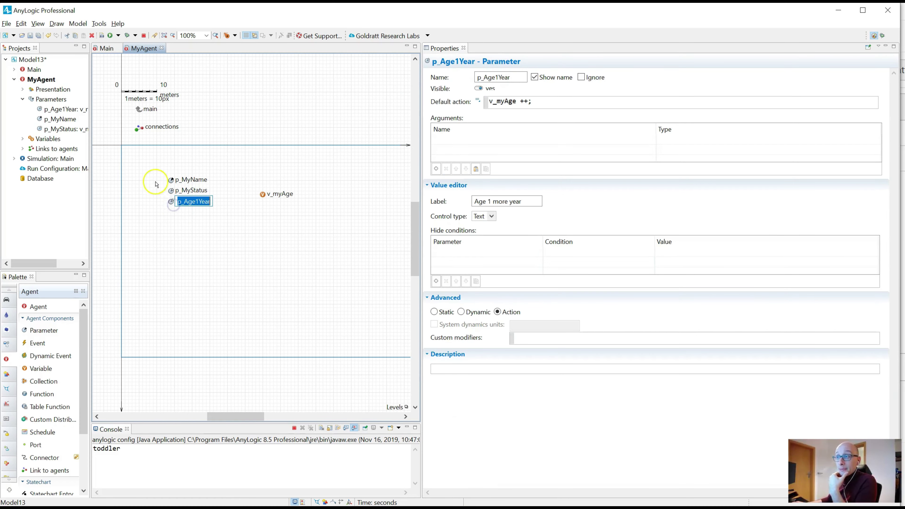
pyautogui.click(172, 191)
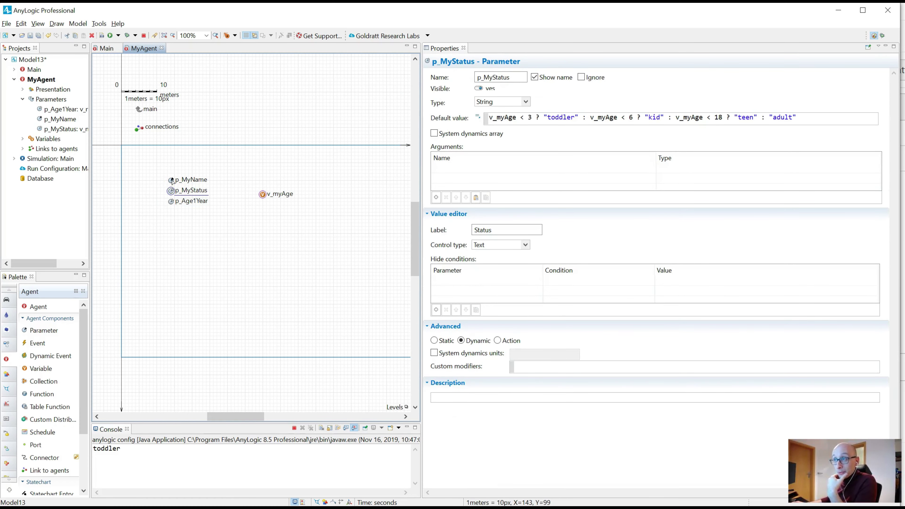
pyautogui.click(171, 180)
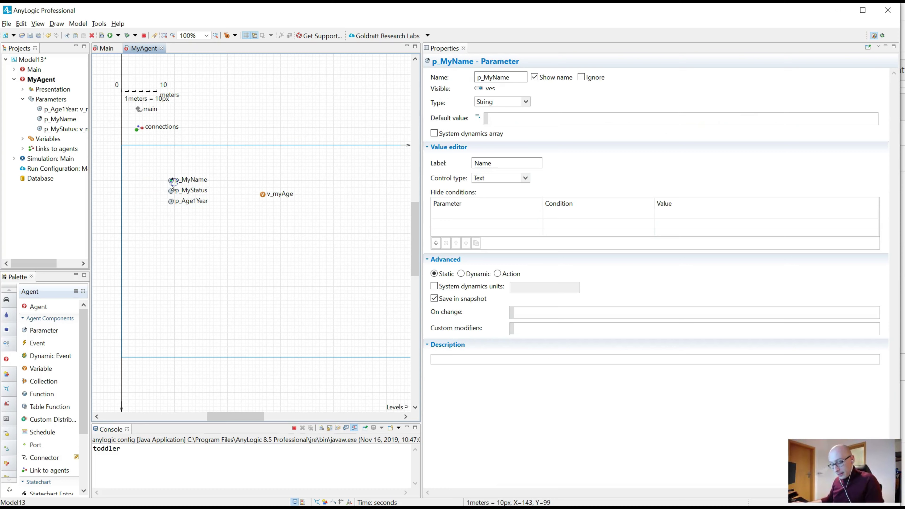
pyautogui.click(172, 185)
pyautogui.click(171, 192)
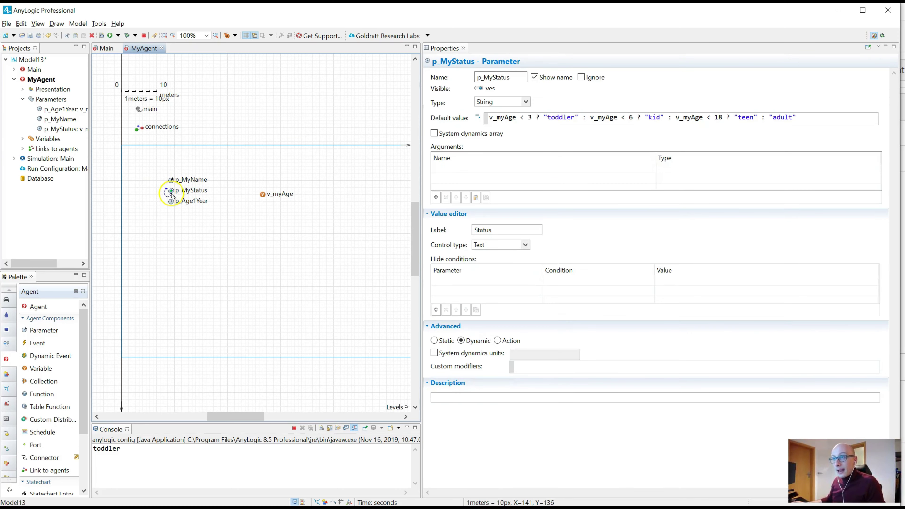
pyautogui.click(174, 193)
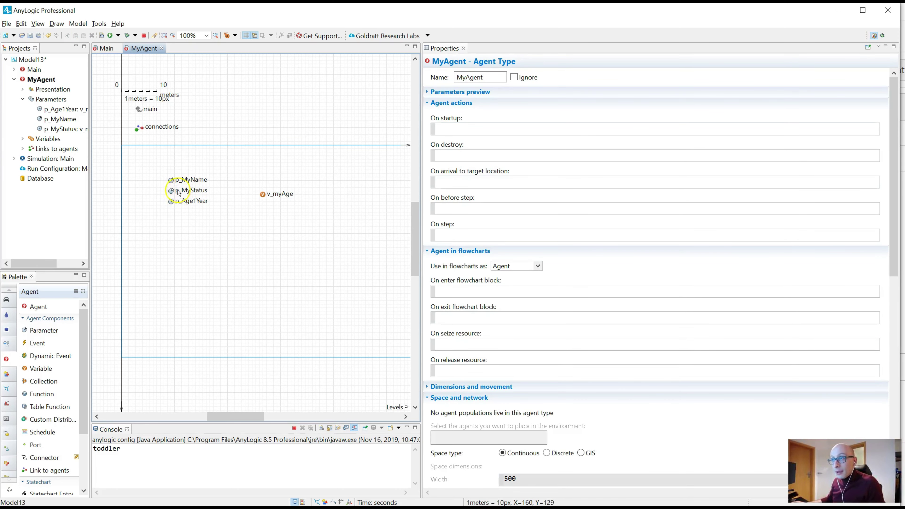
# Step: Compare the icons of MyAgent's three parameters up close, along with the properties of p_MyStatus and p_Age1Year
pyautogui.click(172, 191)
pyautogui.scroll(3, 163, 182)
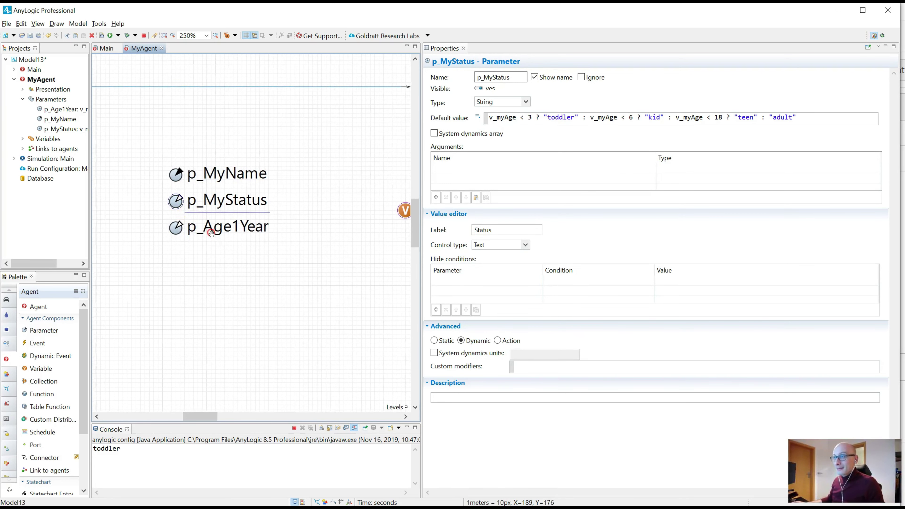
pyautogui.scroll(-1, 208, 229)
pyautogui.click(166, 206)
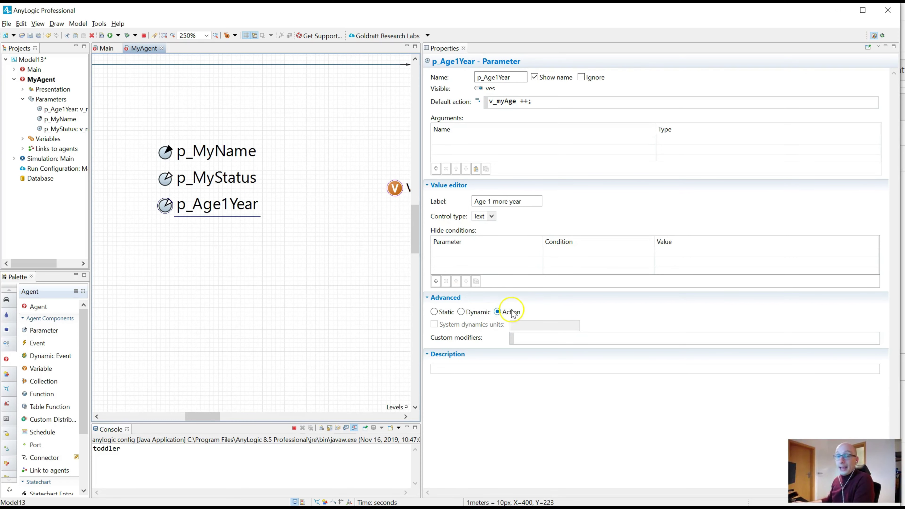
pyautogui.scroll(-2, 306, 213)
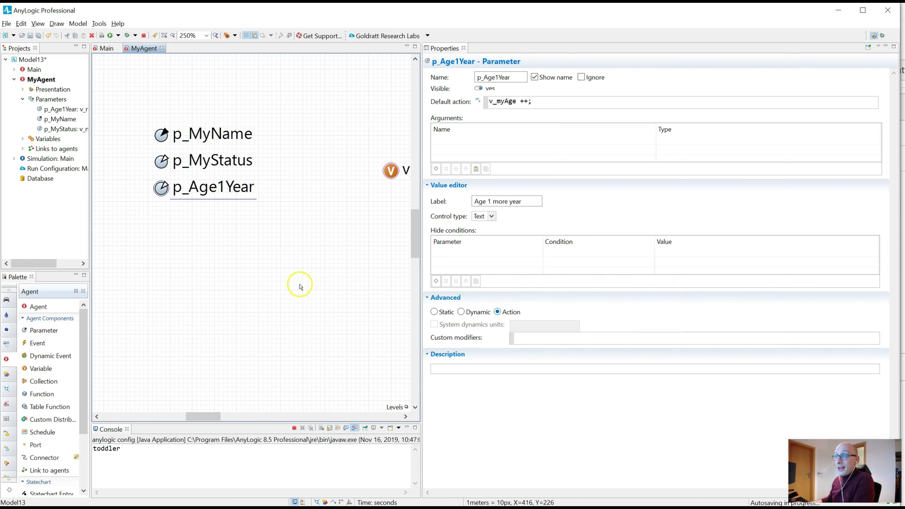
pyautogui.click(168, 161)
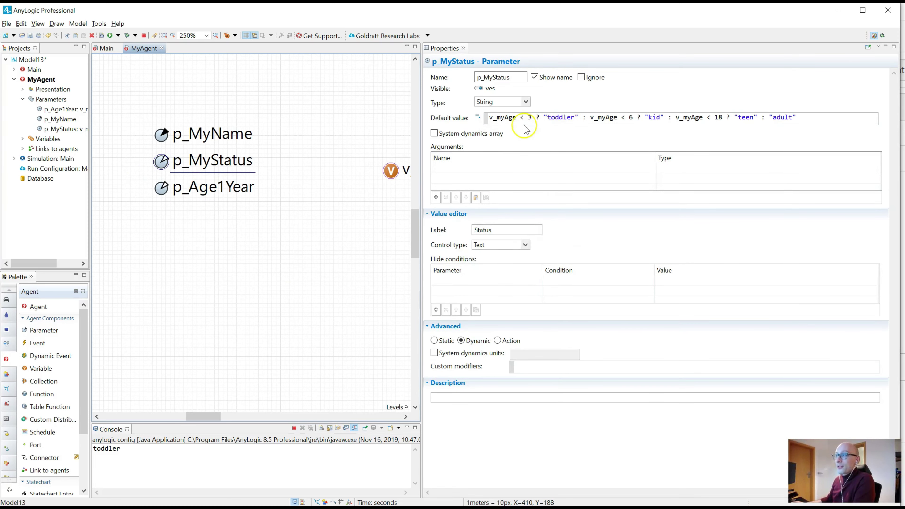
pyautogui.click(167, 187)
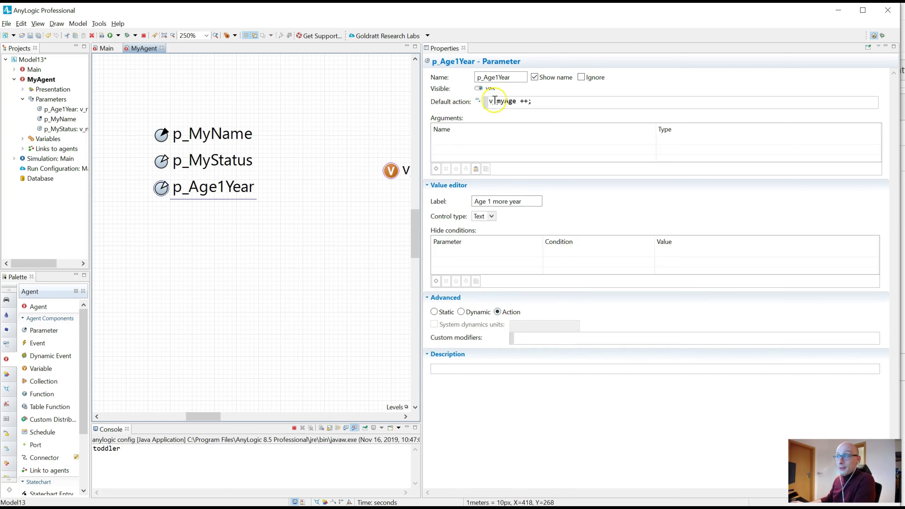
# Step: Examine the v_myAge ++ default action of p_Age1Year together with the v_myAge variable it uses
pyautogui.click(498, 104)
pyautogui.click(574, 104)
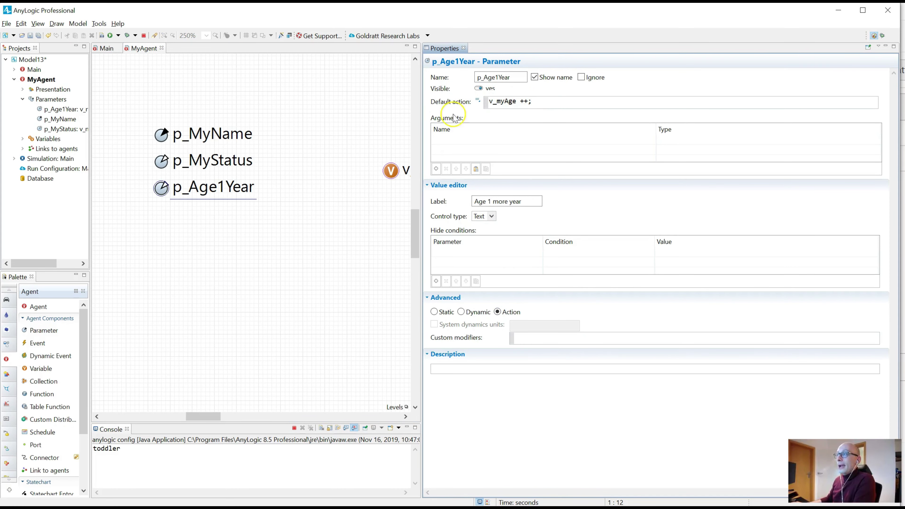
pyautogui.moveTo(299, 182); pyautogui.dragTo(282, 180)
pyautogui.click(124, 186)
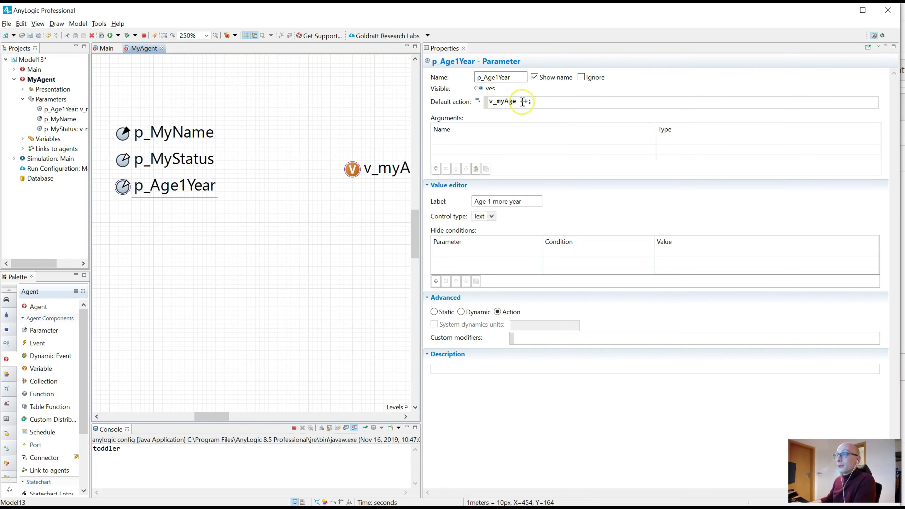
pyautogui.moveTo(314, 208); pyautogui.dragTo(254, 196)
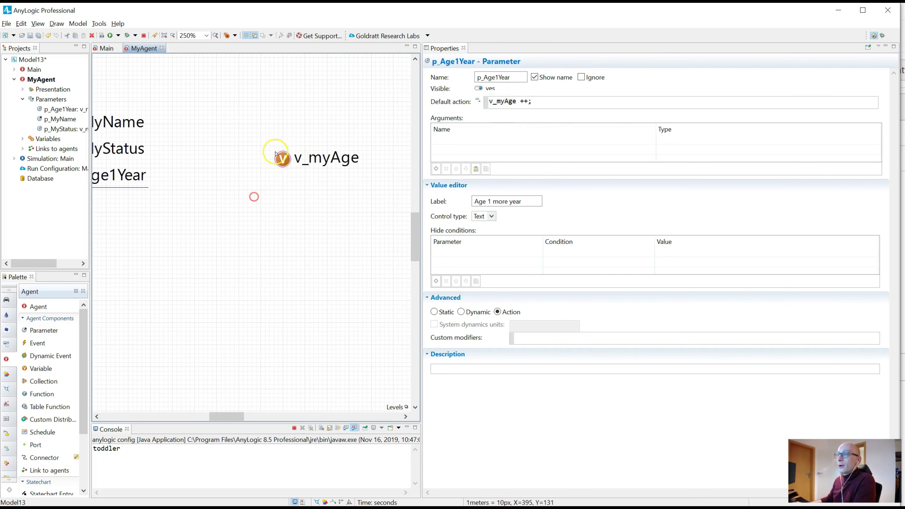
pyautogui.moveTo(214, 227); pyautogui.dragTo(347, 224)
pyautogui.click(553, 106)
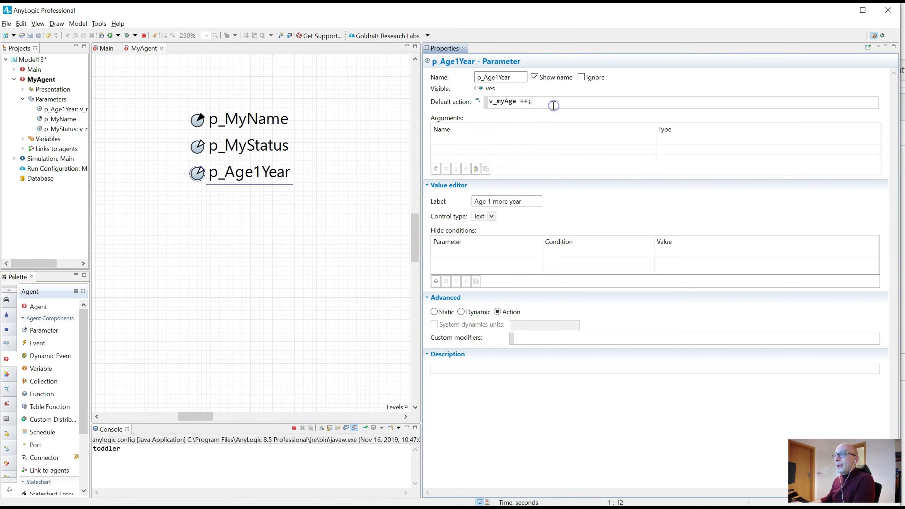
pyautogui.write('t')
pyautogui.press('BackSpace')
pyautogui.press('Return')
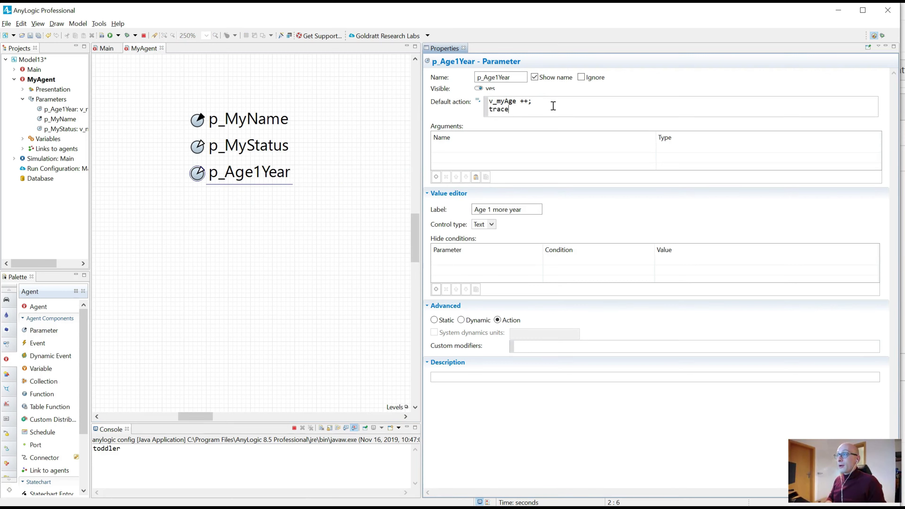
pyautogui.write('trace')
pyautogui.write('getExperimentHost().')
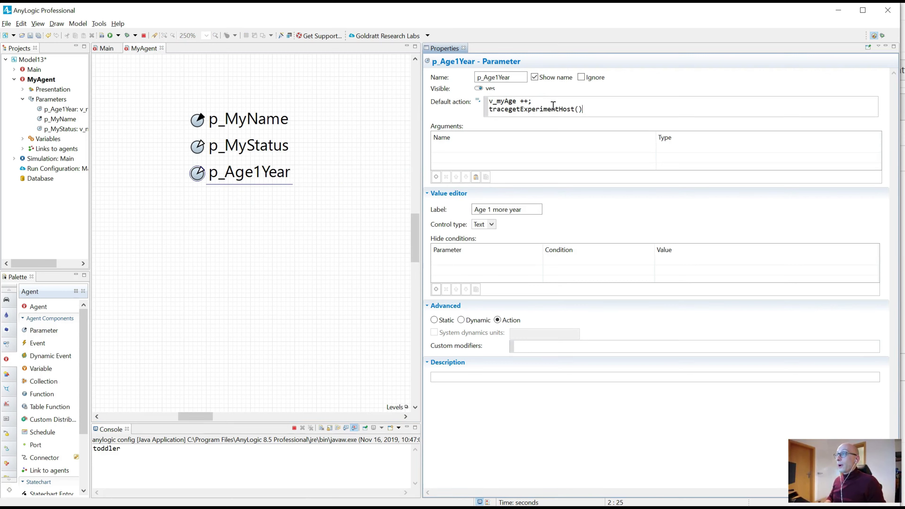
pyautogui.write('getExperimentHost().')
pyautogui.hotkey('shift', 'Home')
pyautogui.press('BackSpace')
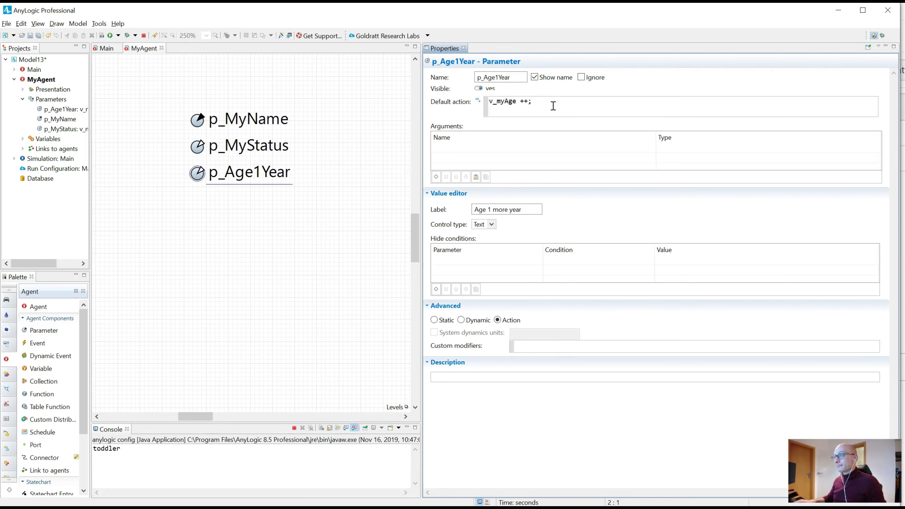
pyautogui.press('BackSpace')
# Step: Delete the myAgent1 instance from Main
pyautogui.click(104, 48)
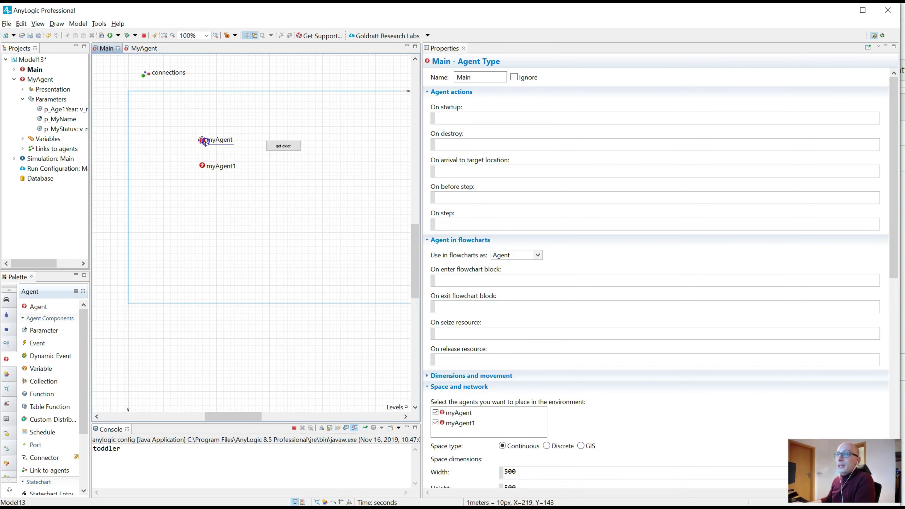
pyautogui.click(205, 142)
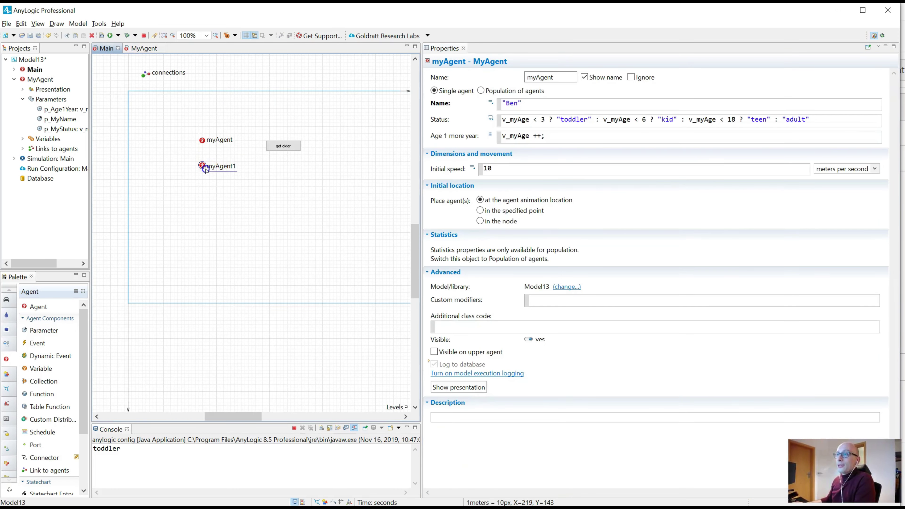
pyautogui.click(202, 165)
pyautogui.press('Delete')
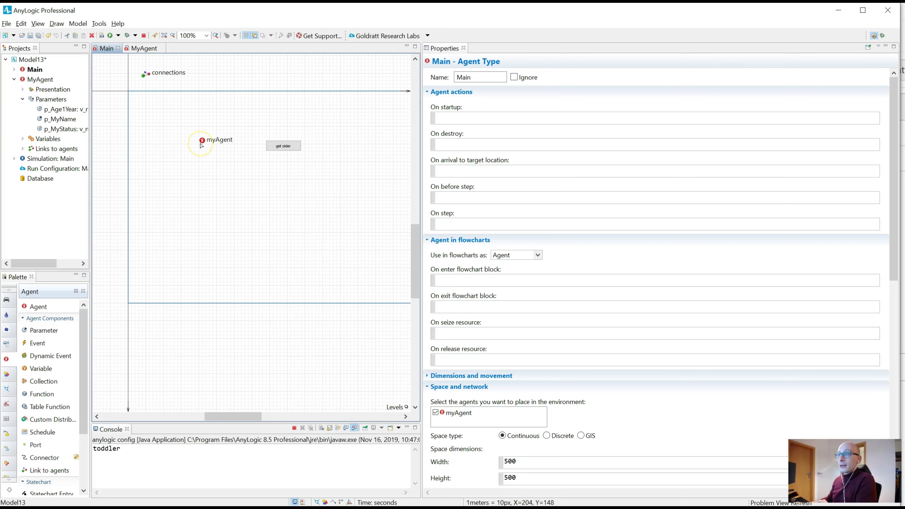
# Step: Append a traceln line with a message naming this agent below v_myAge ++; in myAgent's Age 1 more year action
pyautogui.doubleClick(202, 144)
pyautogui.click(105, 48)
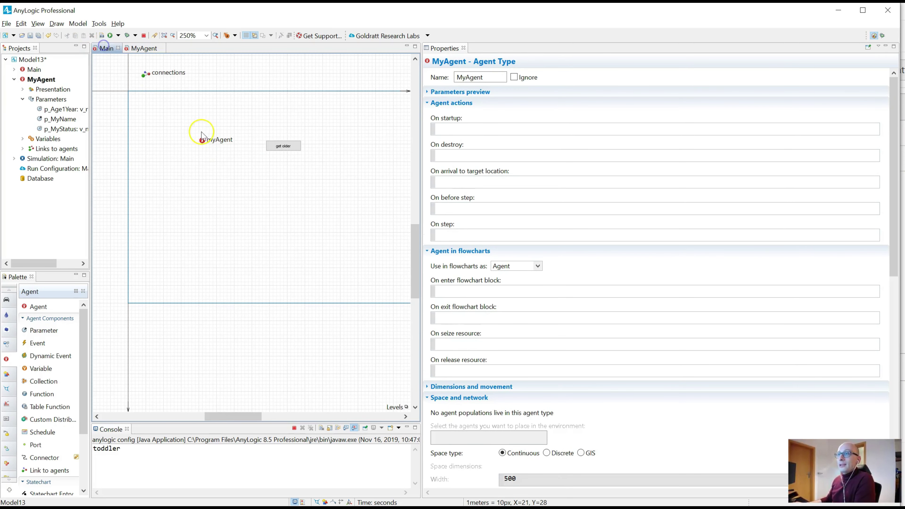
pyautogui.click(202, 140)
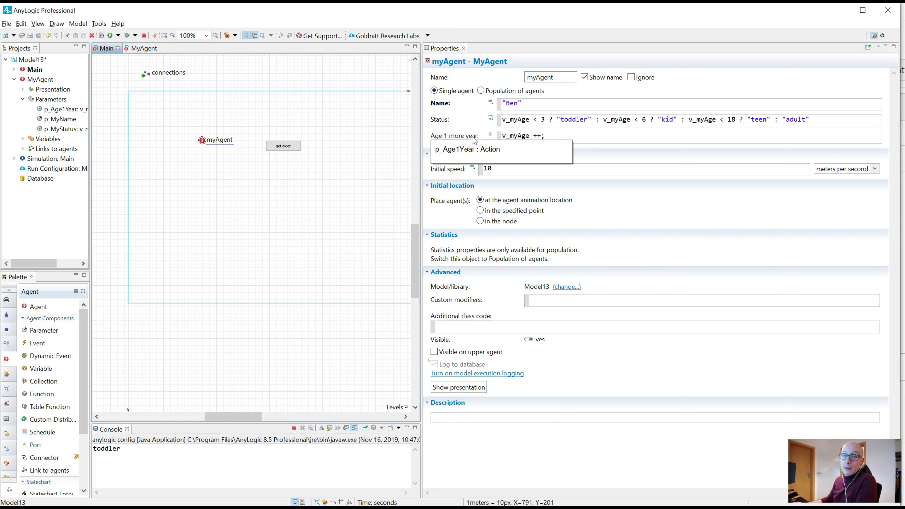
pyautogui.moveTo(545, 136); pyautogui.dragTo(500, 135)
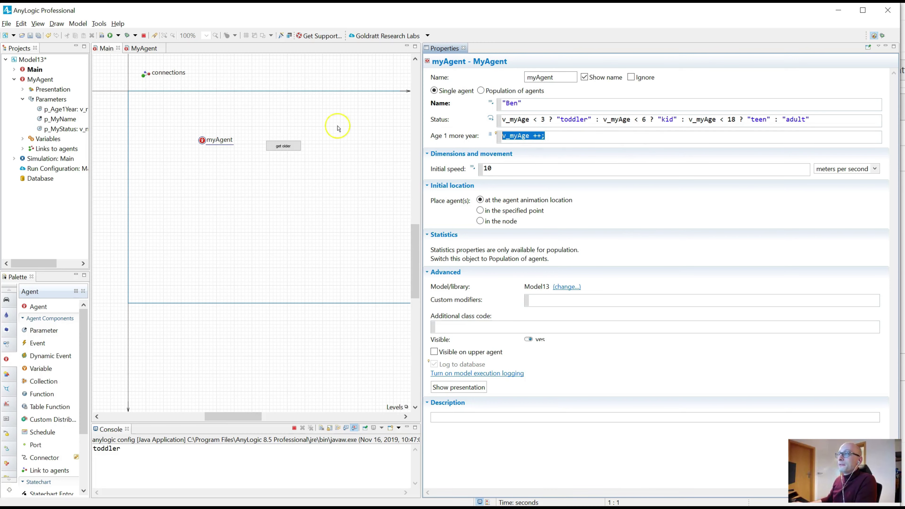
pyautogui.click(576, 136)
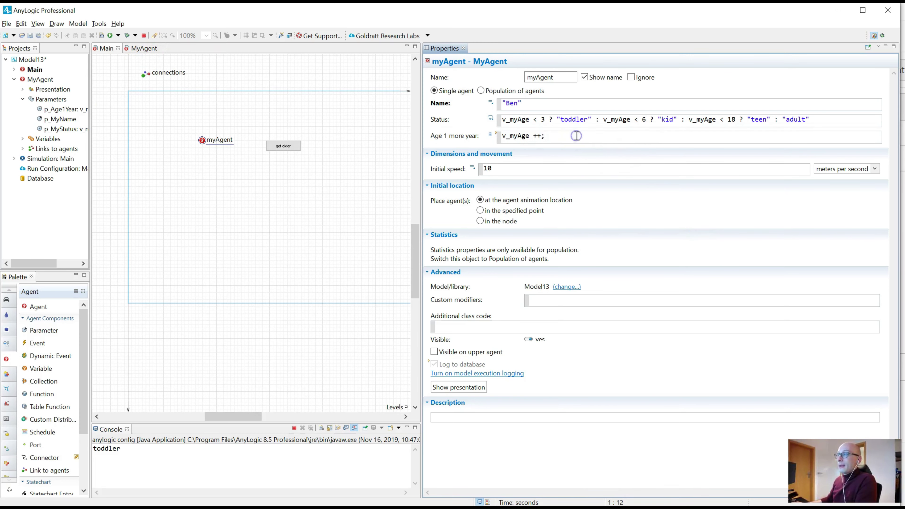
pyautogui.press('Return')
pyautogui.write('traceln("this is for Ben')
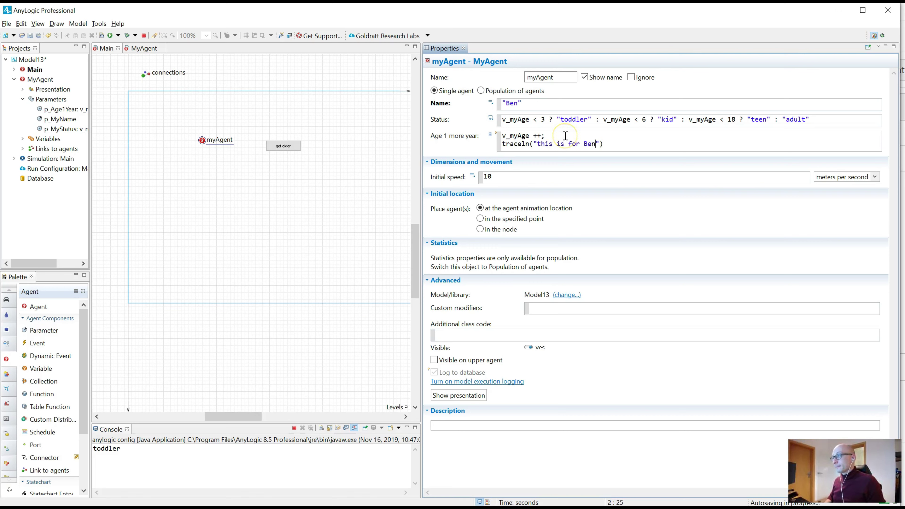
pyautogui.write(';')
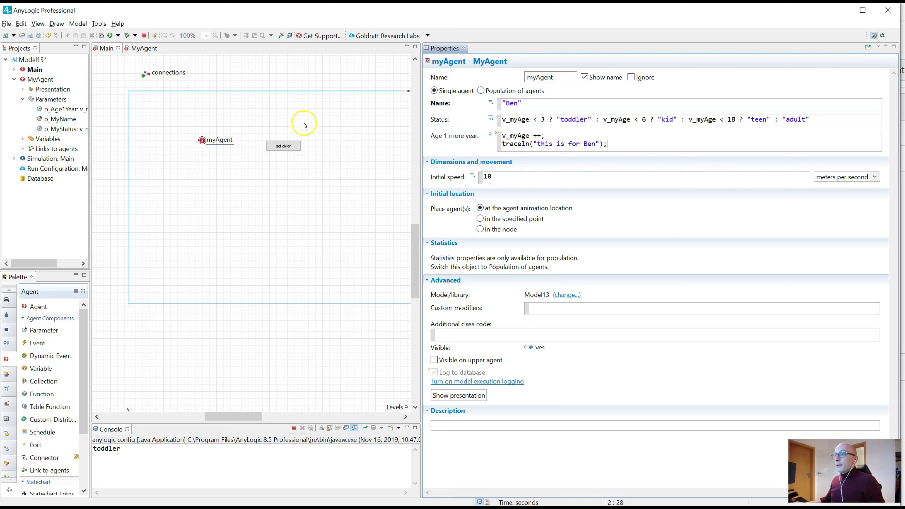
# Step: Uncomment the myAgent.p_Age1Year(); call in the get older button's action and check that line
pyautogui.click(284, 146)
pyautogui.click(447, 138)
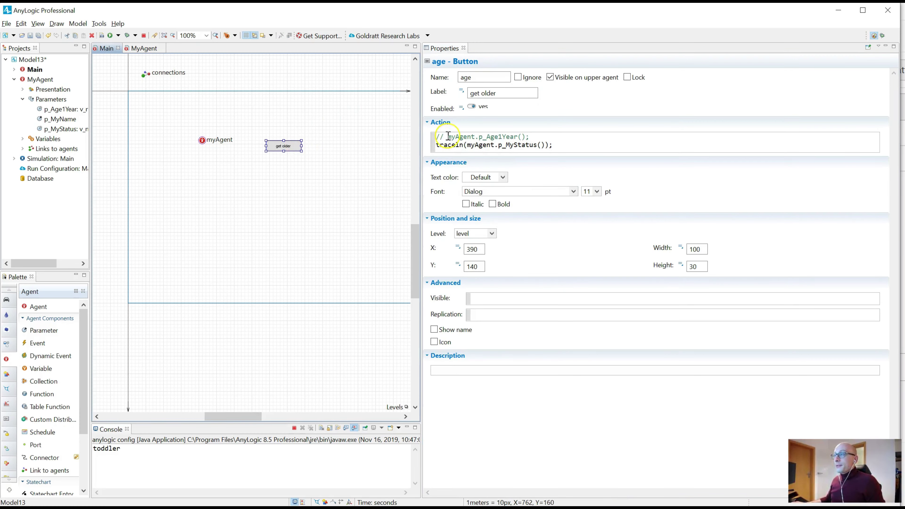
pyautogui.press('BackSpace')
pyautogui.press('BackSpace')
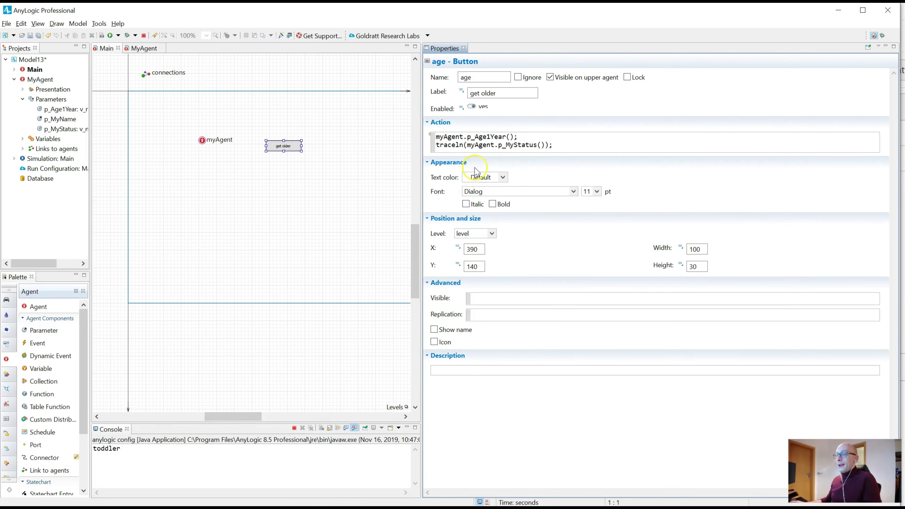
pyautogui.click(299, 143)
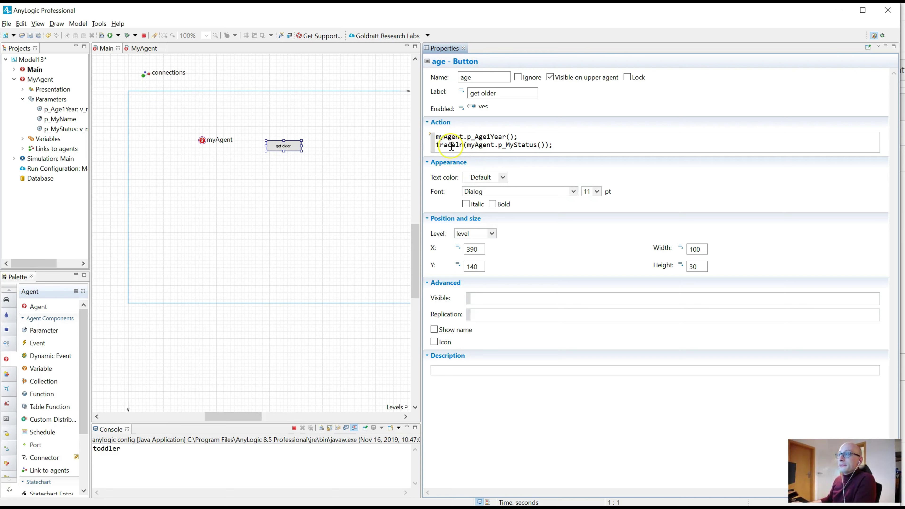
pyautogui.doubleClick(459, 136)
pyautogui.moveTo(467, 137)
pyautogui.mouseDown()
pyautogui.moveTo(529, 136)
pyautogui.moveTo(468, 133)
pyautogui.mouseUp()
pyautogui.click(531, 136)
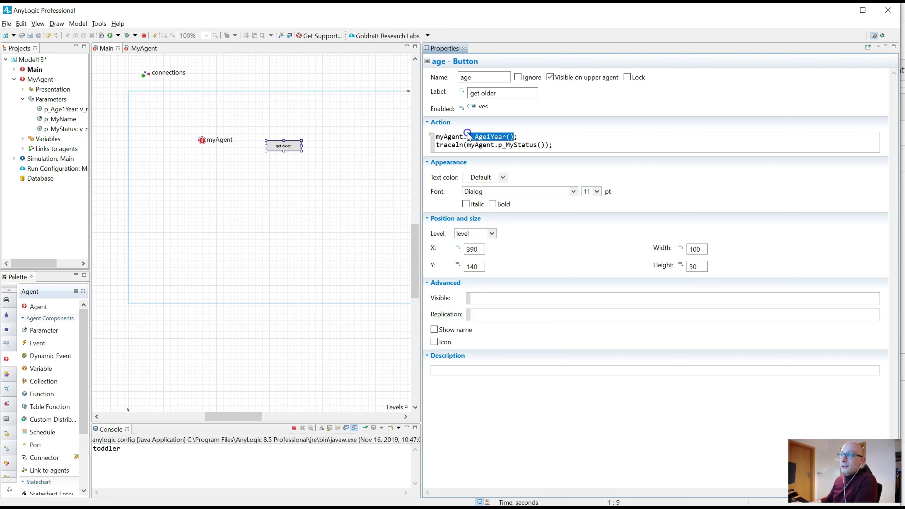
pyautogui.click(469, 136)
# Step: Try to launch the model, and remove the added traceln line from myAgent's Age 1 more year action
pyautogui.press('F5')
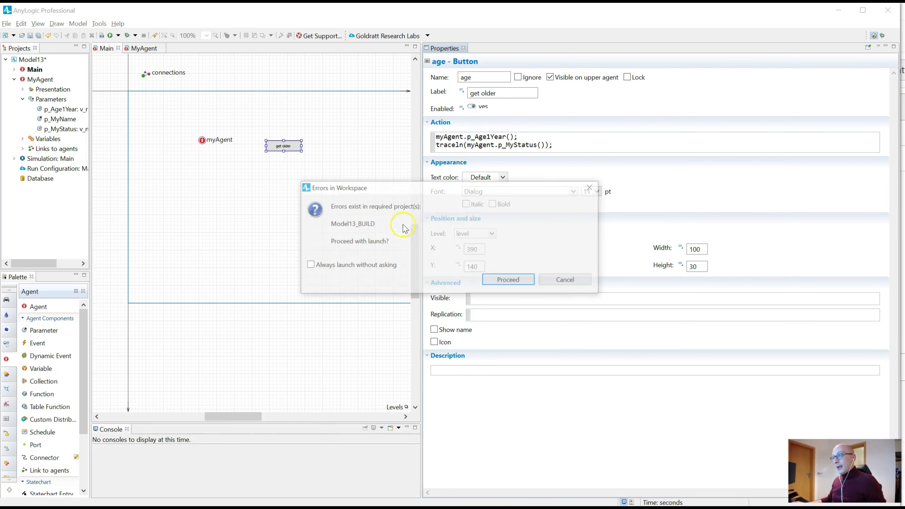
pyautogui.click(566, 280)
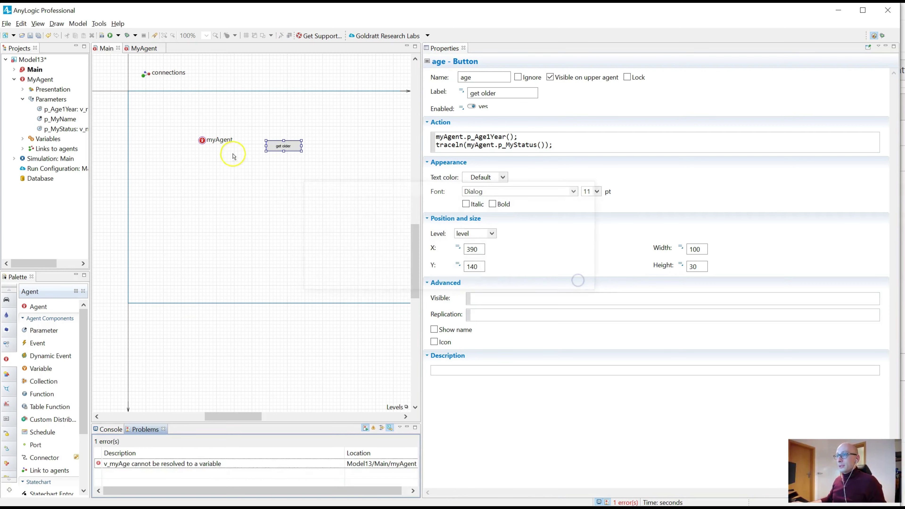
pyautogui.click(202, 140)
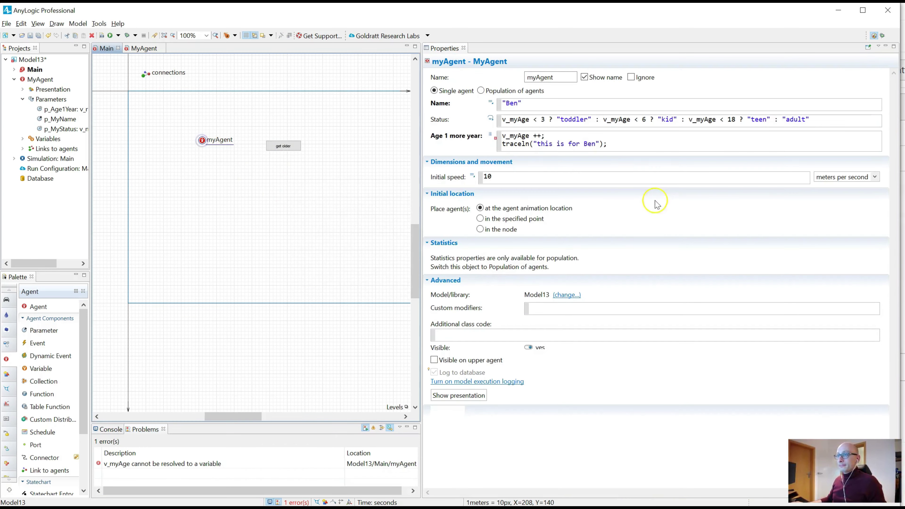
pyautogui.tripleClick(516, 144)
pyautogui.press('BackSpace')
pyautogui.press('BackSpace')
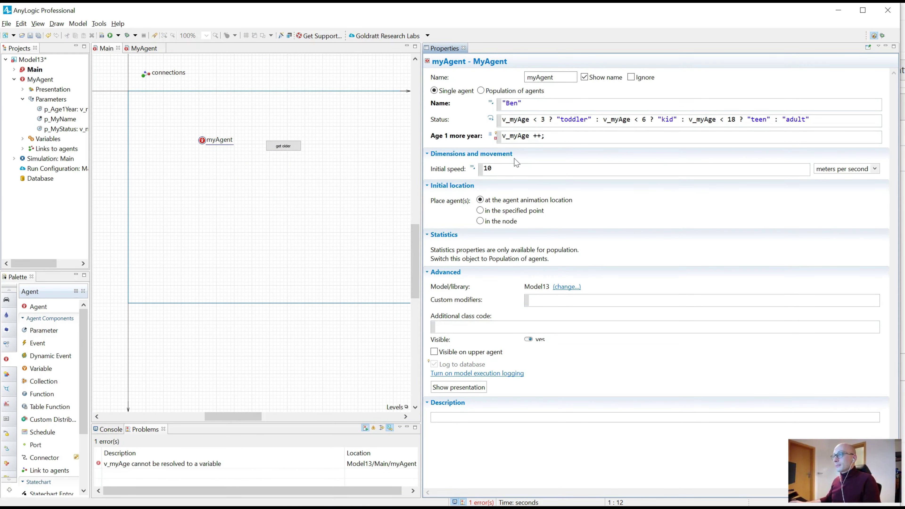
# Step: Run the Model13 simulation in the browser and show the developer panel with its console
pyautogui.press('F5')
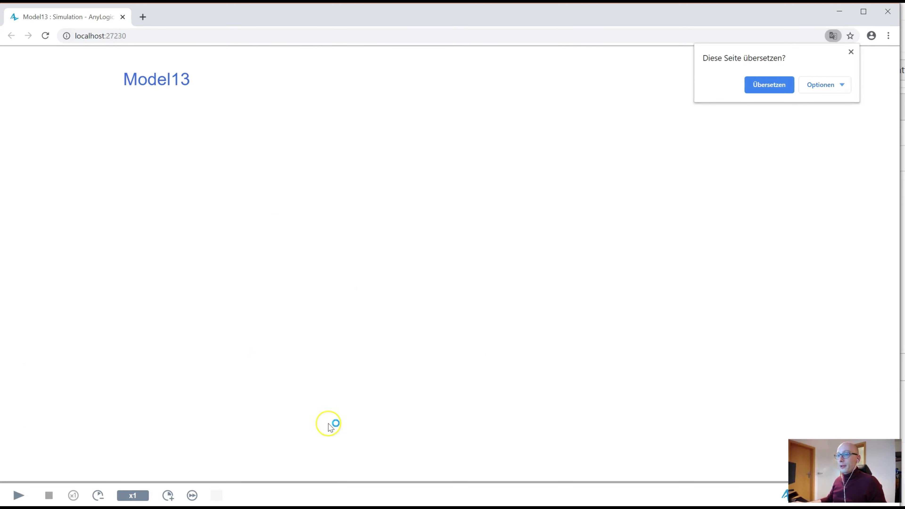
pyautogui.click(889, 495)
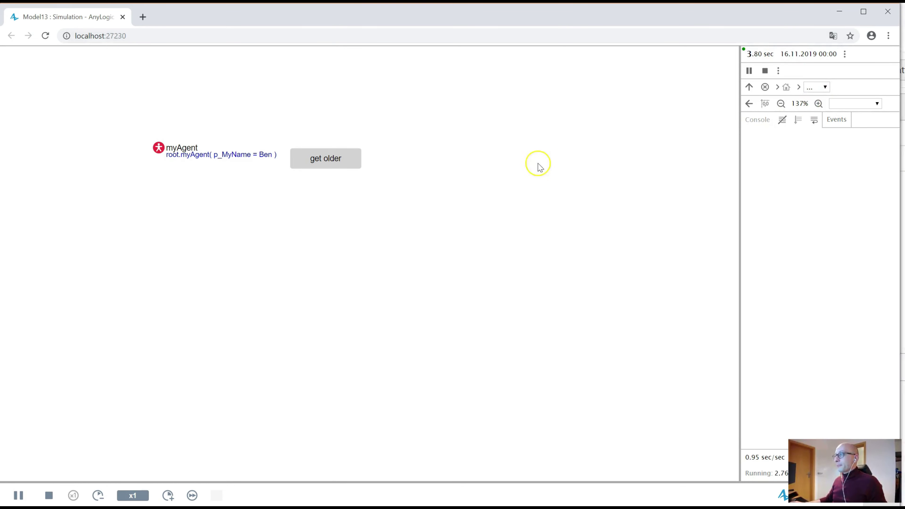
# Step: Switch back to the AnyLogic editor and compare the get older button's code with myAgent's Age 1 more year action
pyautogui.hotkey('alt', 'Tab')
pyautogui.click(283, 145)
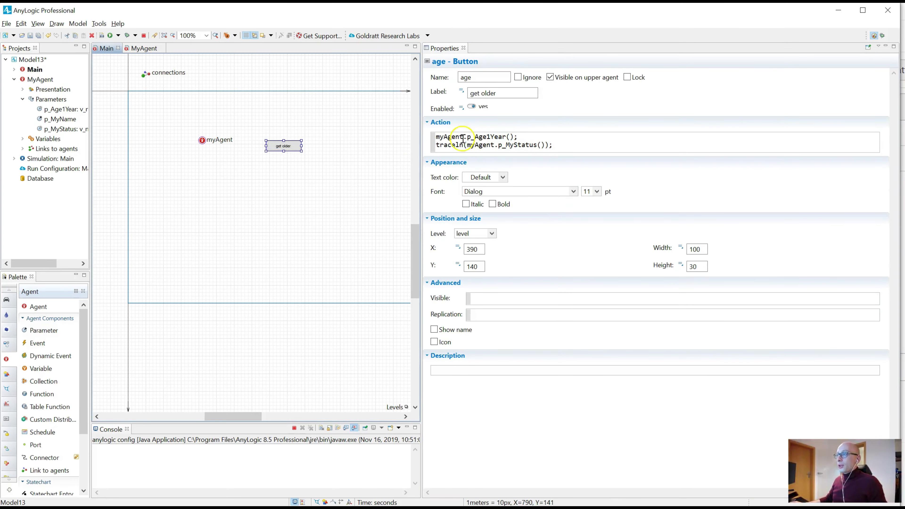
pyautogui.click(197, 142)
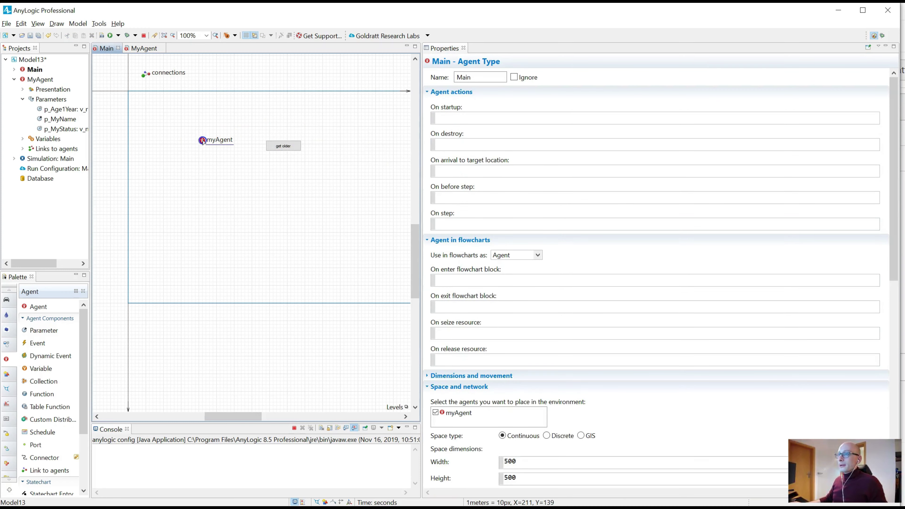
pyautogui.click(202, 140)
pyautogui.moveTo(566, 136); pyautogui.dragTo(467, 135)
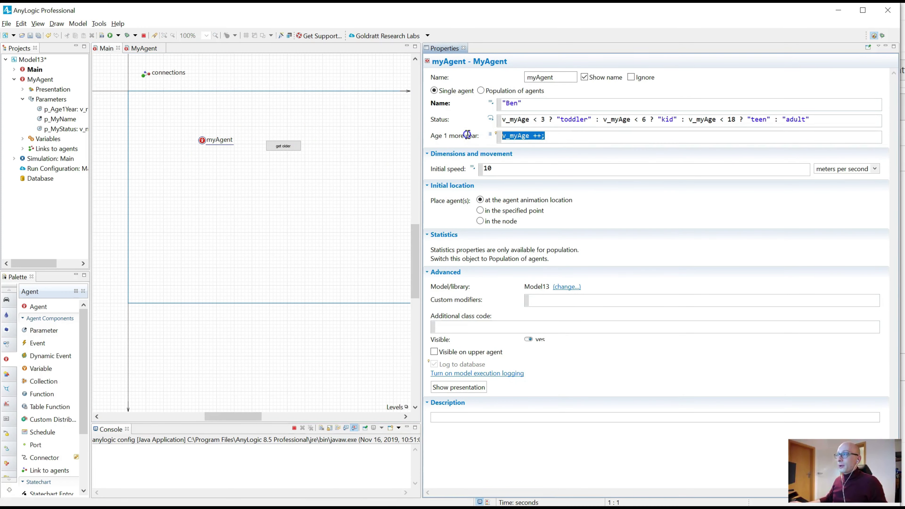
pyautogui.click(532, 137)
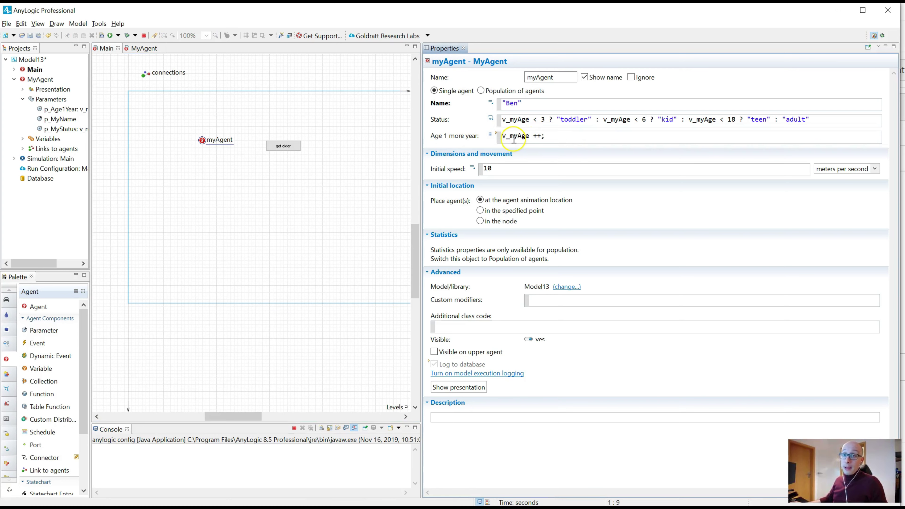
pyautogui.click(281, 145)
pyautogui.moveTo(440, 145); pyautogui.dragTo(540, 145)
pyautogui.click(546, 147)
# Step: Return to the running simulation in the browser and trigger get older repeatedly to age myAgent from toddler to adult
pyautogui.hotkey('alt', 'Tab')
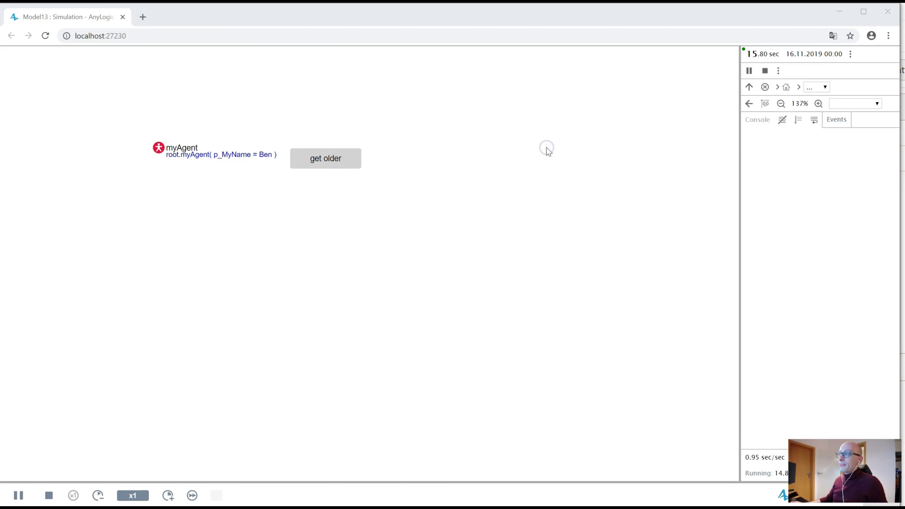
pyautogui.click(322, 157)
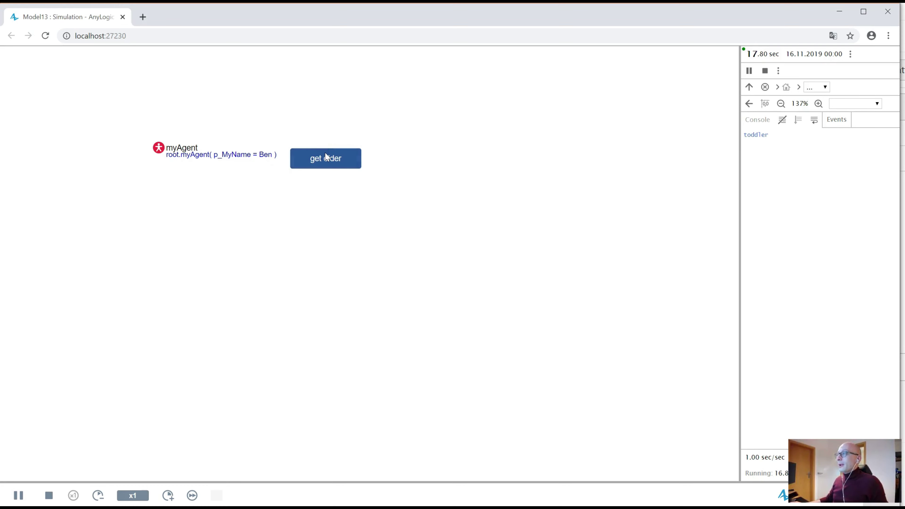
pyautogui.click(325, 157)
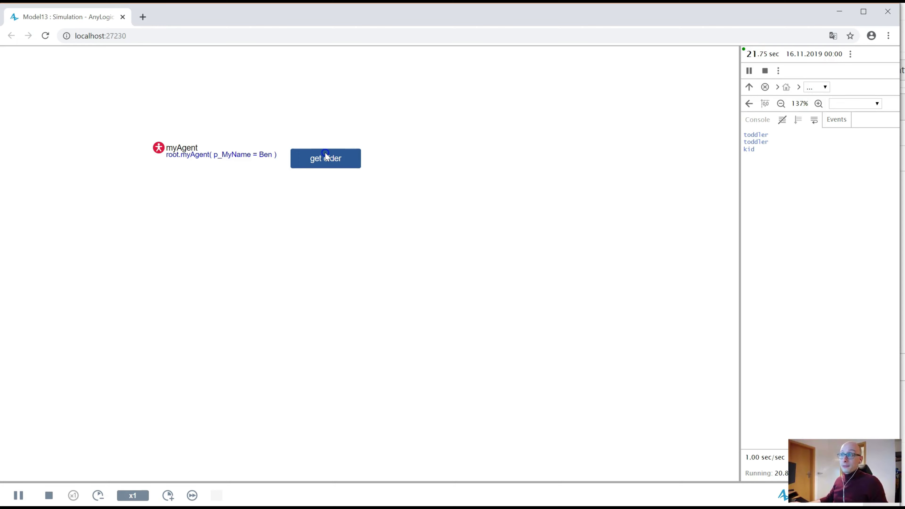
pyautogui.click(325, 157)
pyautogui.click(326, 157)
pyautogui.click(325, 157)
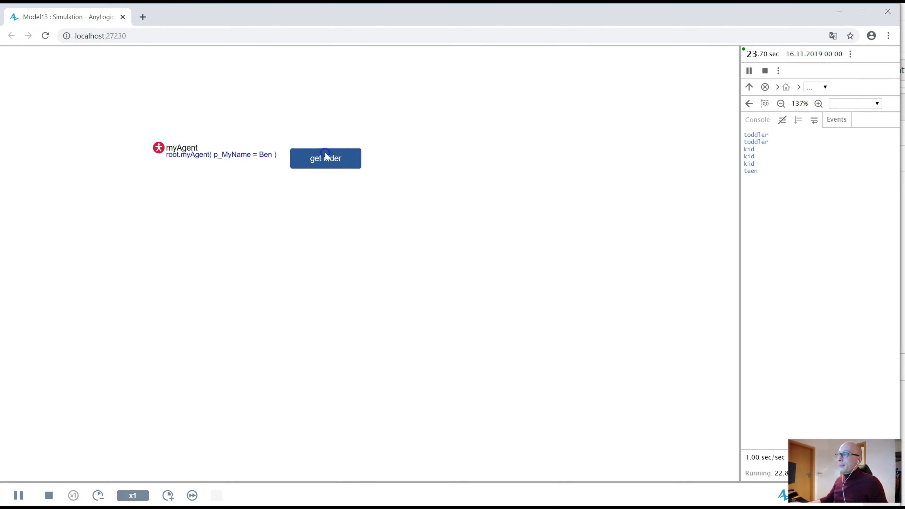
pyautogui.click(325, 157)
pyautogui.click(325, 157)
pyautogui.click(325, 157)
pyautogui.click(325, 157)
pyautogui.click(325, 157)
pyautogui.doubleClick(325, 157)
pyautogui.doubleClick(325, 157)
pyautogui.click(325, 157)
pyautogui.click(325, 157)
pyautogui.click(325, 157)
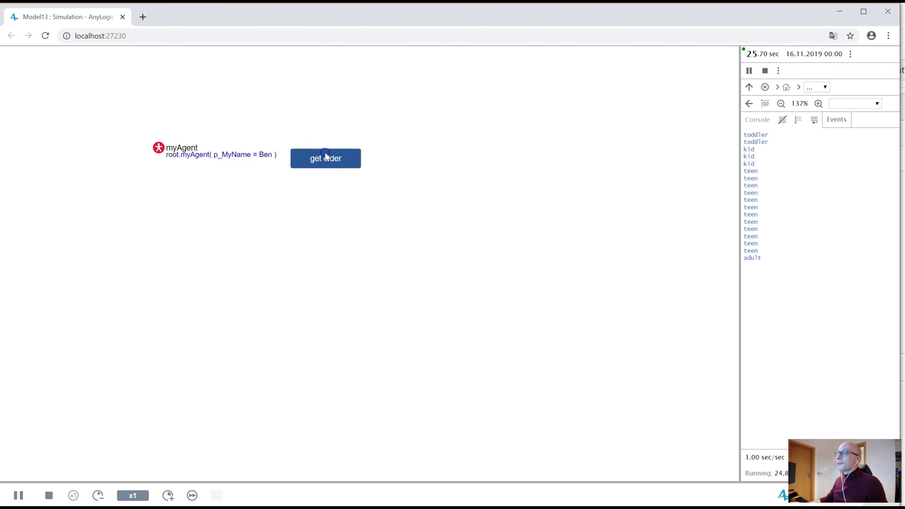
pyautogui.click(326, 156)
pyautogui.click(325, 157)
pyautogui.click(325, 157)
pyautogui.click(325, 157)
pyautogui.click(325, 156)
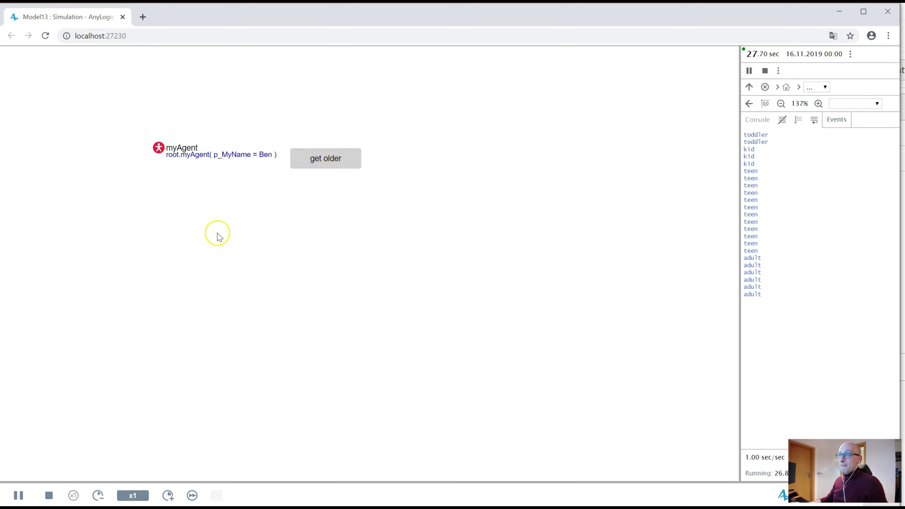
# Step: Switch to the AnyLogic editor and review myAgent's values, MyAgent's three parameters and the Function component
pyautogui.hotkey('alt', 'Tab')
pyautogui.click(202, 139)
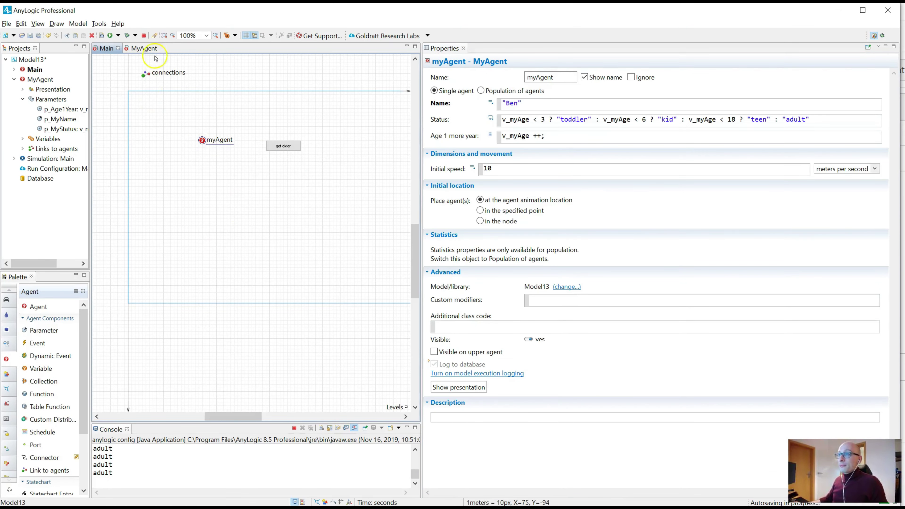
pyautogui.click(144, 48)
pyautogui.click(246, 218)
pyautogui.scroll(4, 157, 186)
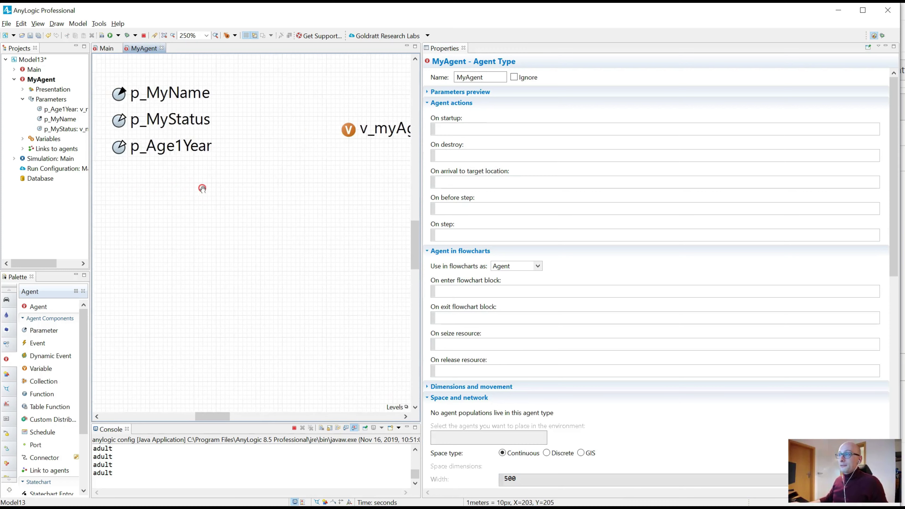
pyautogui.moveTo(201, 188); pyautogui.dragTo(254, 194)
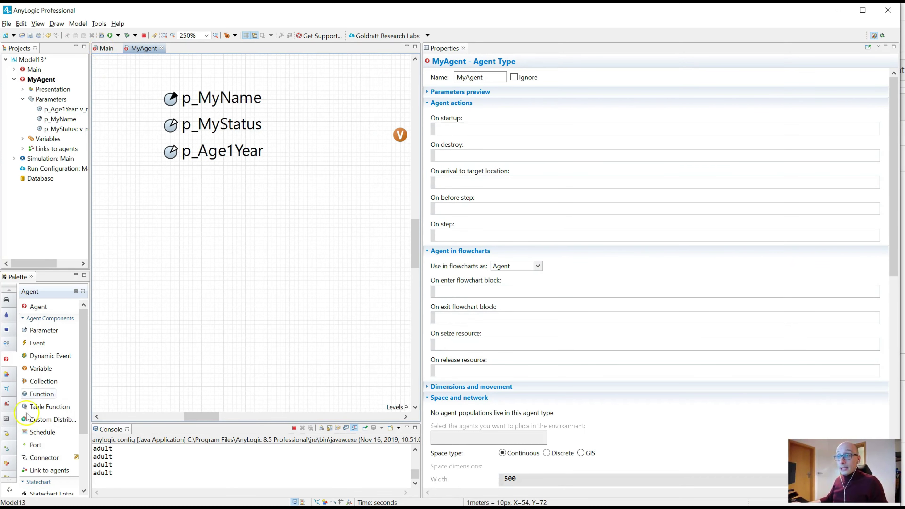
pyautogui.moveTo(39, 393); pyautogui.dragTo(82, 342)
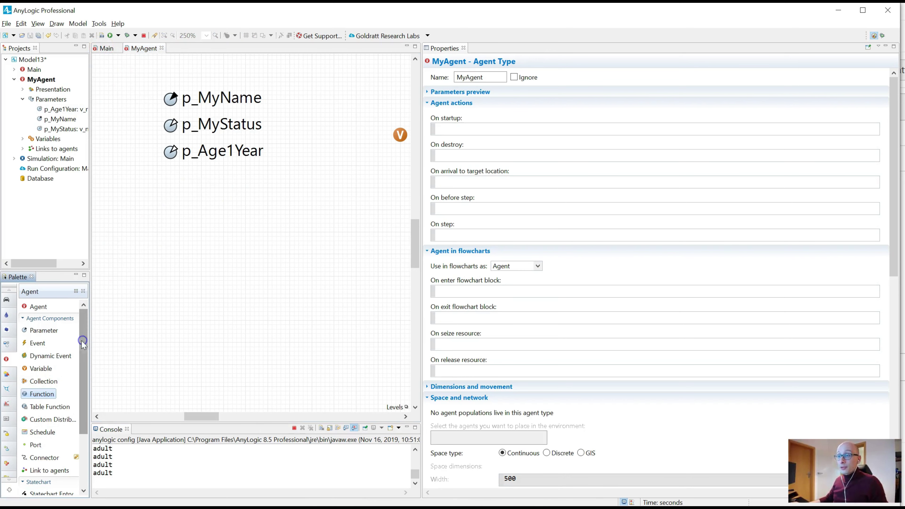
# Step: Add a second MyAgent instance to Main, just below myAgent
pyautogui.click(107, 48)
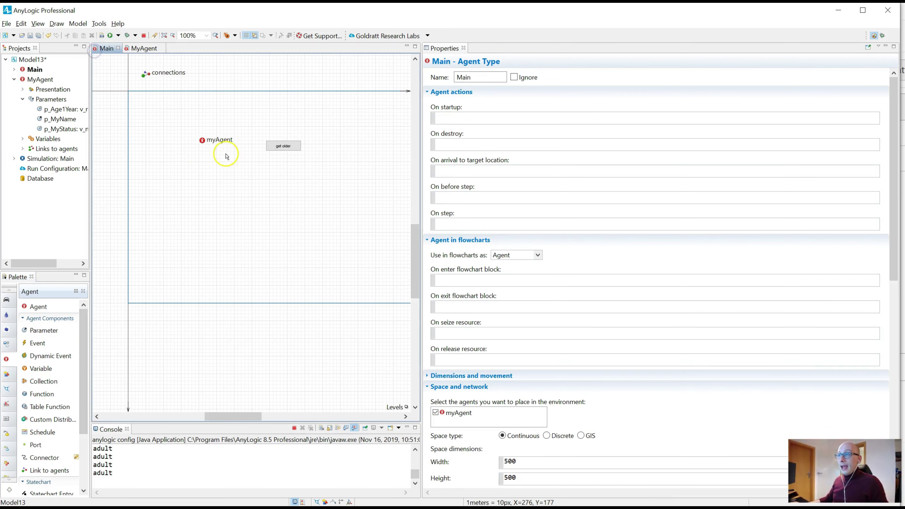
pyautogui.click(202, 140)
pyautogui.moveTo(41, 327); pyautogui.dragTo(202, 159)
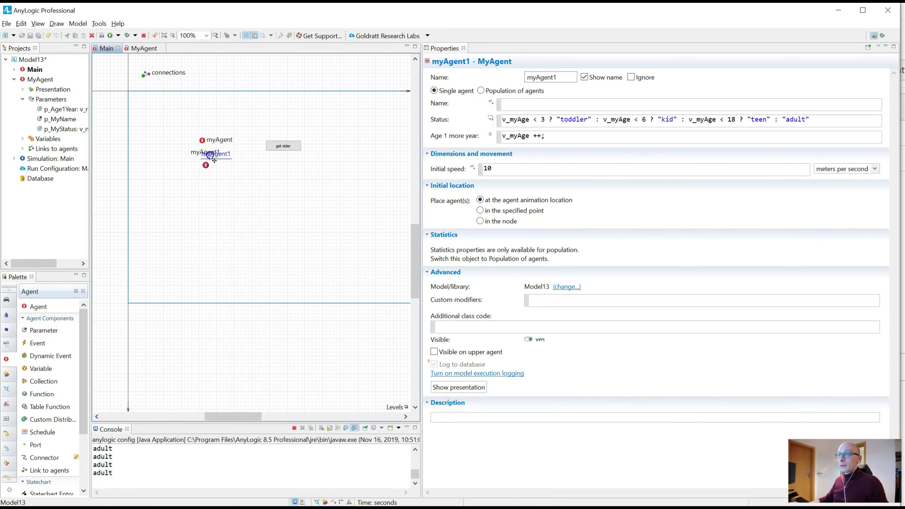
# Step: Override myAgent1's Age 1 more year action with v_myAge = v_myAge + 2;
pyautogui.press('Return')
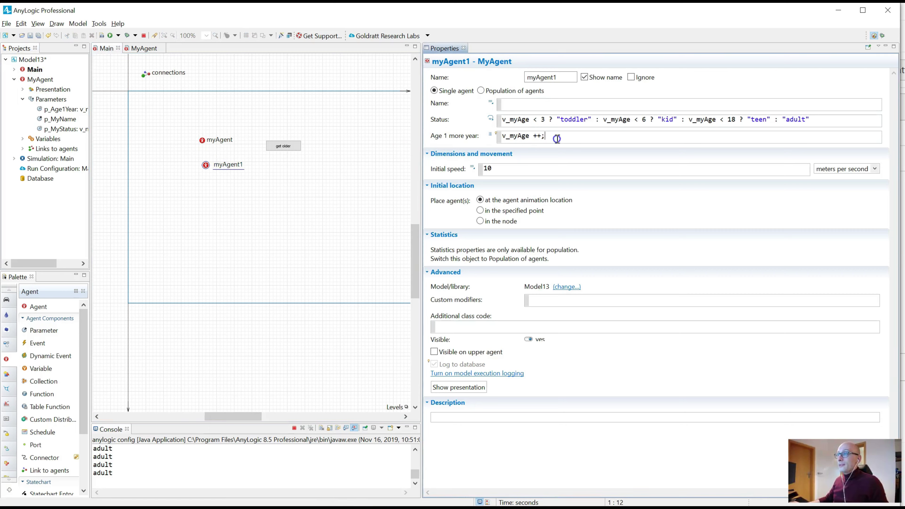
pyautogui.tripleClick(531, 136)
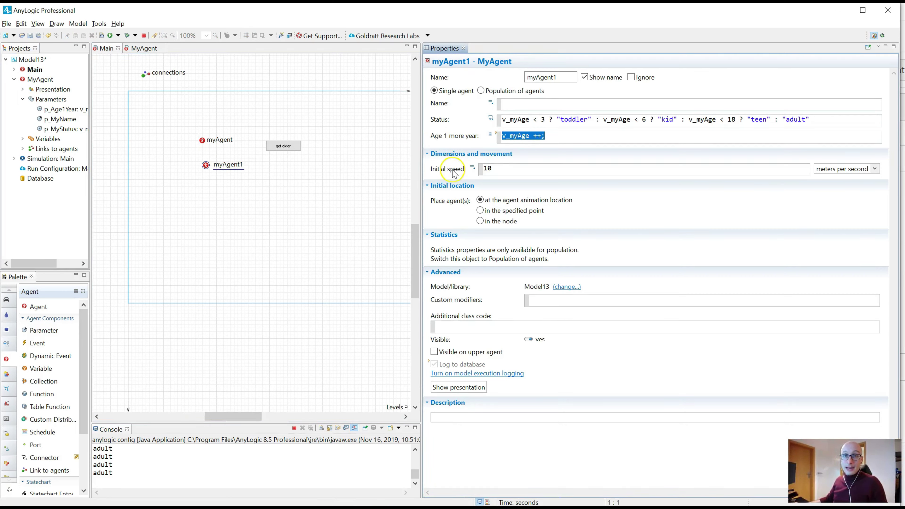
pyautogui.click(536, 137)
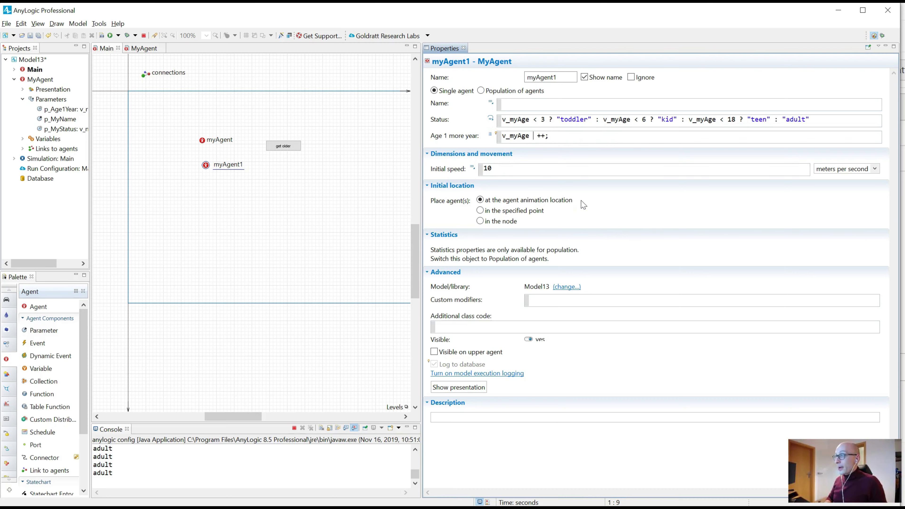
pyautogui.write('= v_myAge')
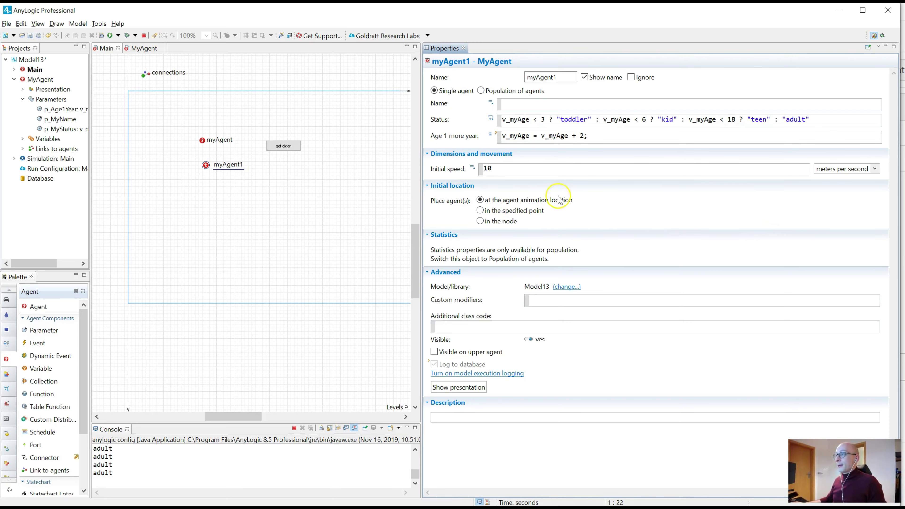
# Step: Add the call myAgent1.p_Age1Year(); to the get older button's action, directly after the myAgent.p_Age1Year(); line
pyautogui.click(285, 146)
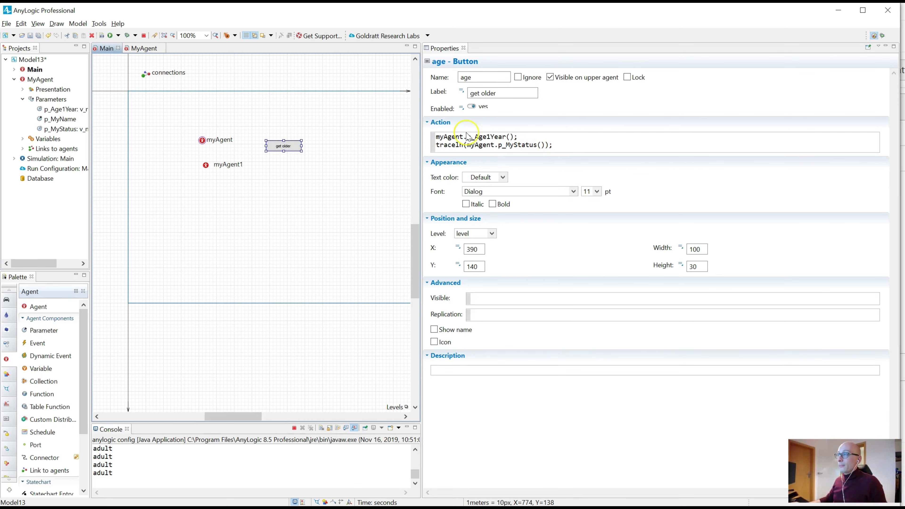
pyautogui.click(534, 138)
pyautogui.press('Return')
pyautogui.write('myag')
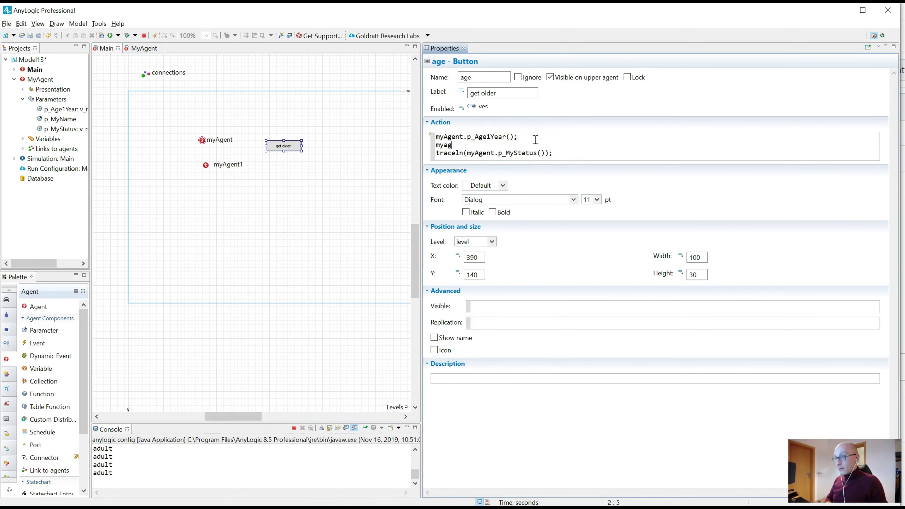
pyautogui.hotkey('ctrl', 'space')
pyautogui.write('ag')
pyautogui.press('Down')
pyautogui.press('Return')
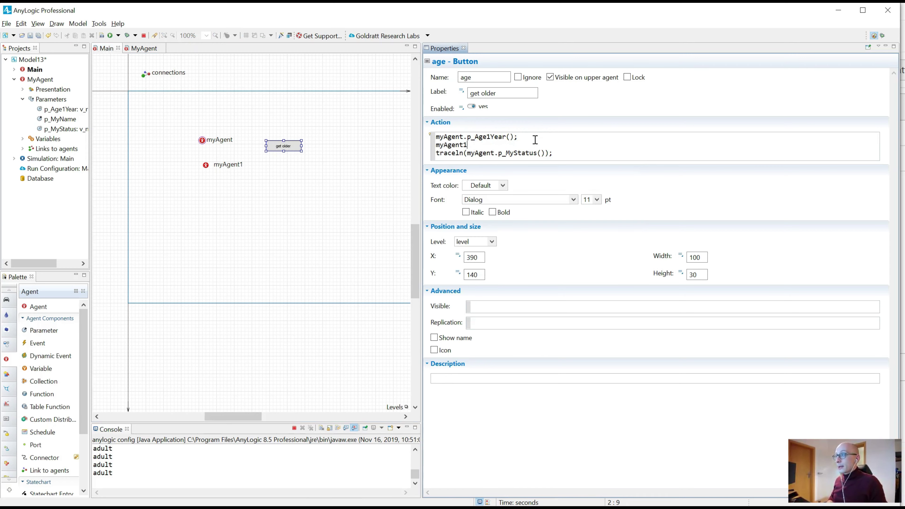
pyautogui.hotkey('ctrl', 'space')
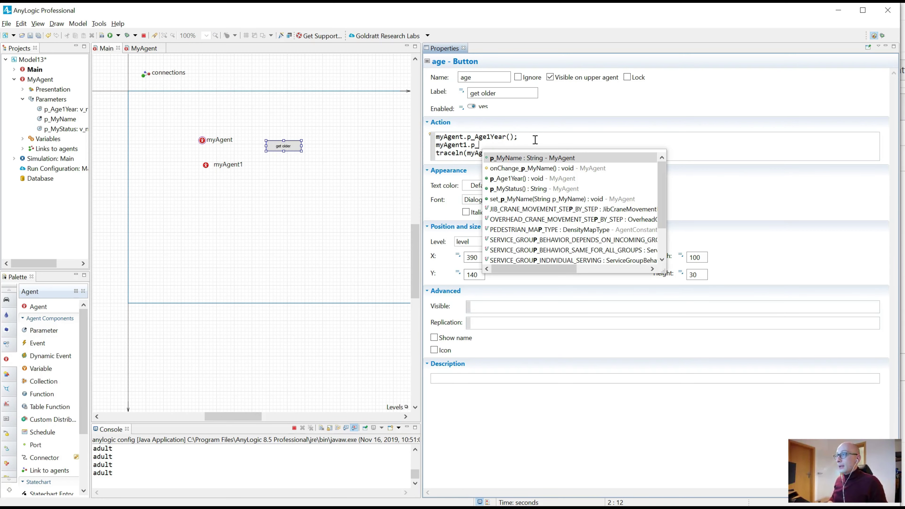
pyautogui.press('Down')
pyautogui.press('Down')
pyautogui.press('Return')
pyautogui.write(';')
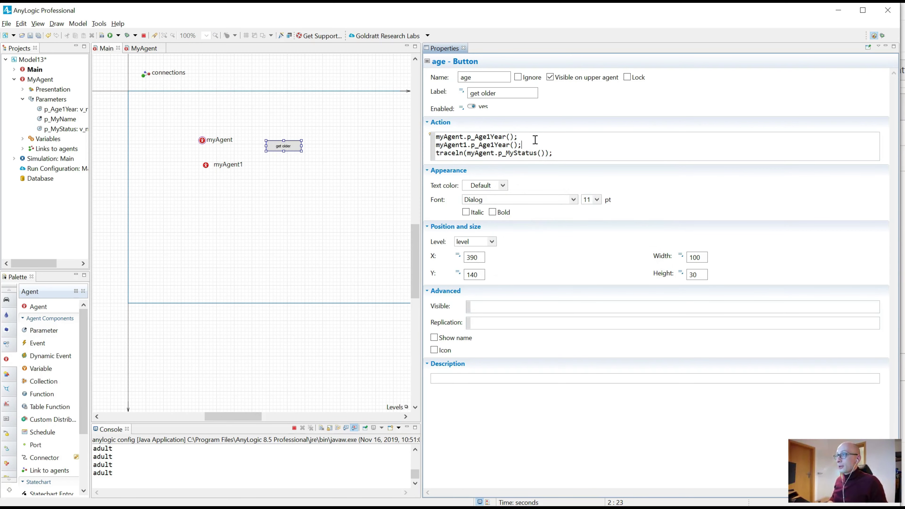
# Step: Add traceln("safdfd"); as a second line in myAgent1's Age 1 more year action and compare it with myAgent's action
pyautogui.click(205, 166)
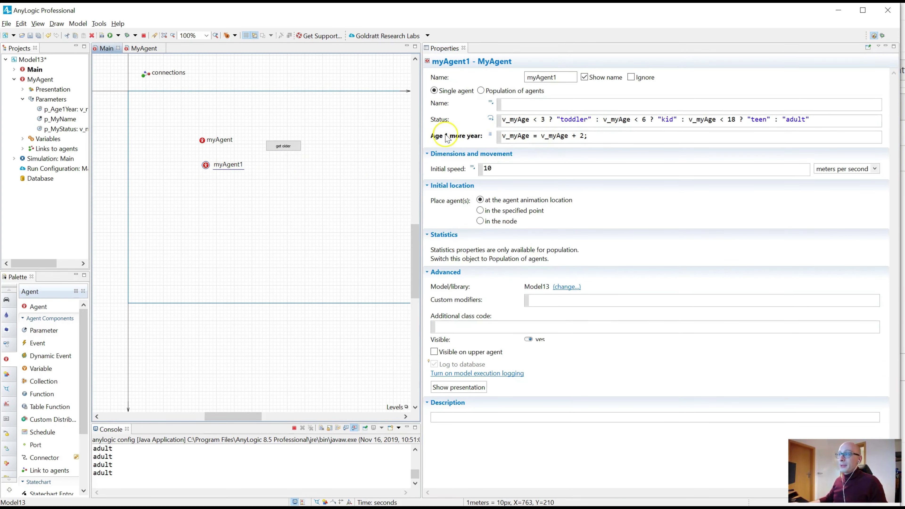
pyautogui.click(602, 134)
pyautogui.press('Return')
pyautogui.write('traceln("safdfd");')
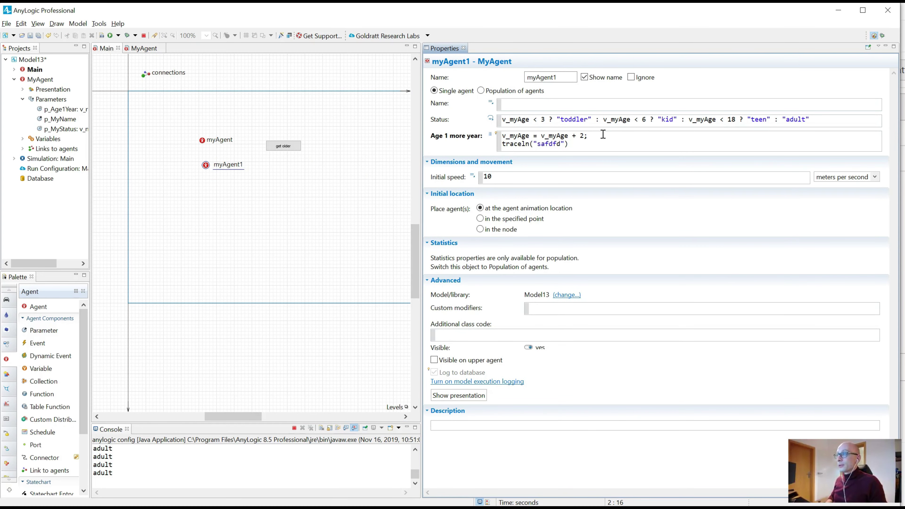
pyautogui.click(203, 139)
pyautogui.click(206, 164)
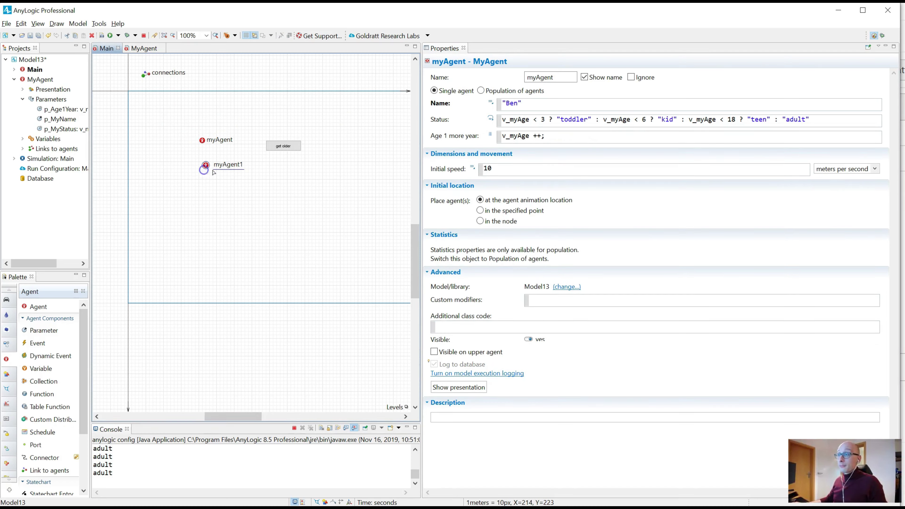